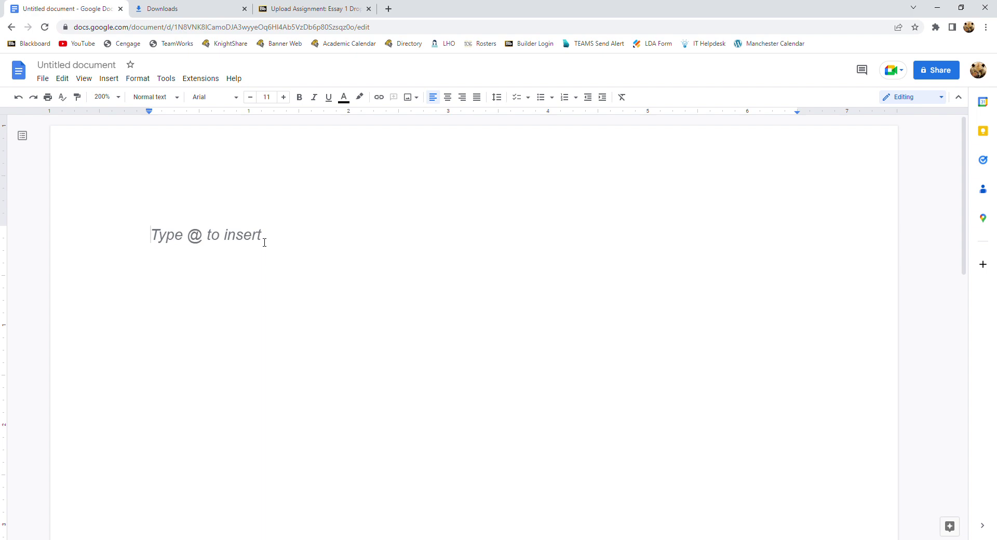
- Open the Insert menu in the new blank document
click(109, 79)
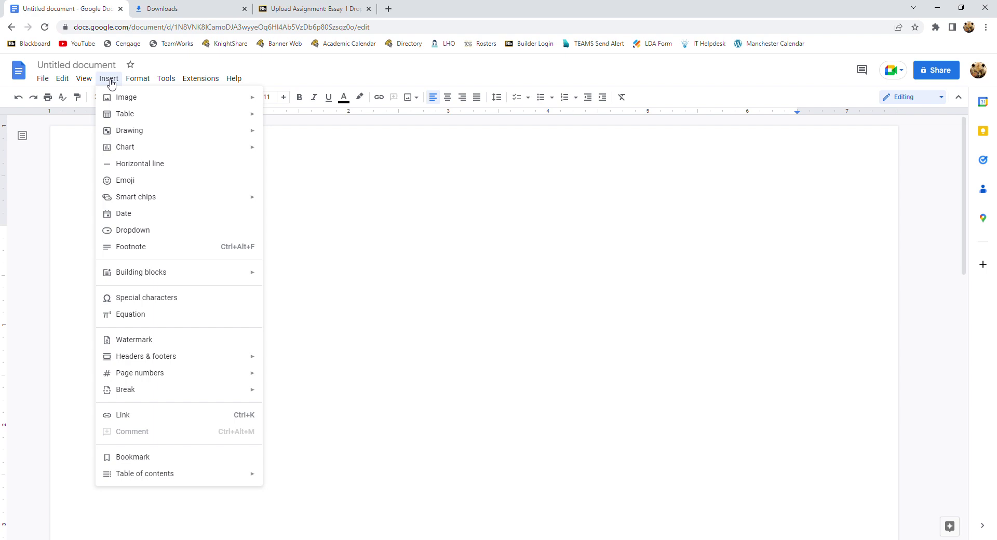
- Insert page numbers at the top right of every page header
mouse_move(157, 376)
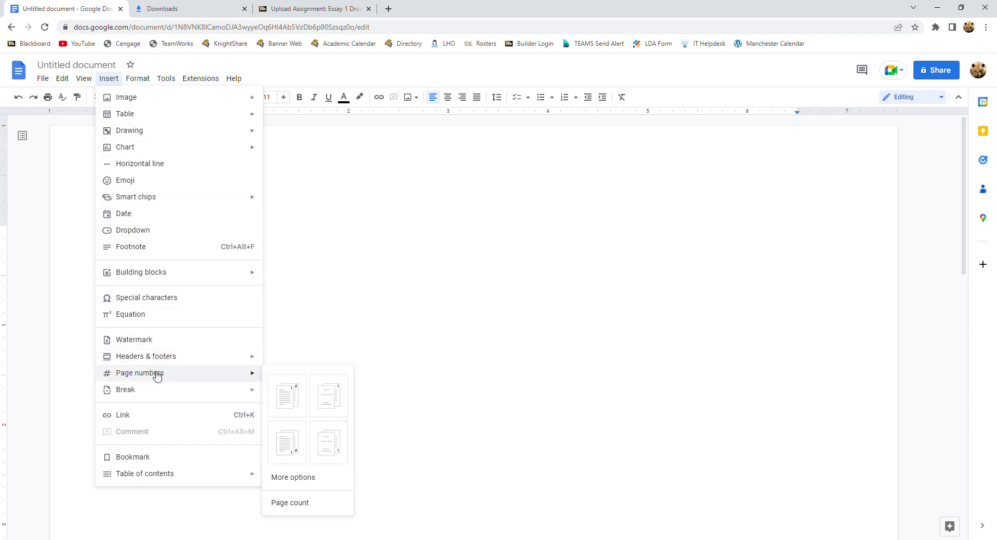
click(293, 398)
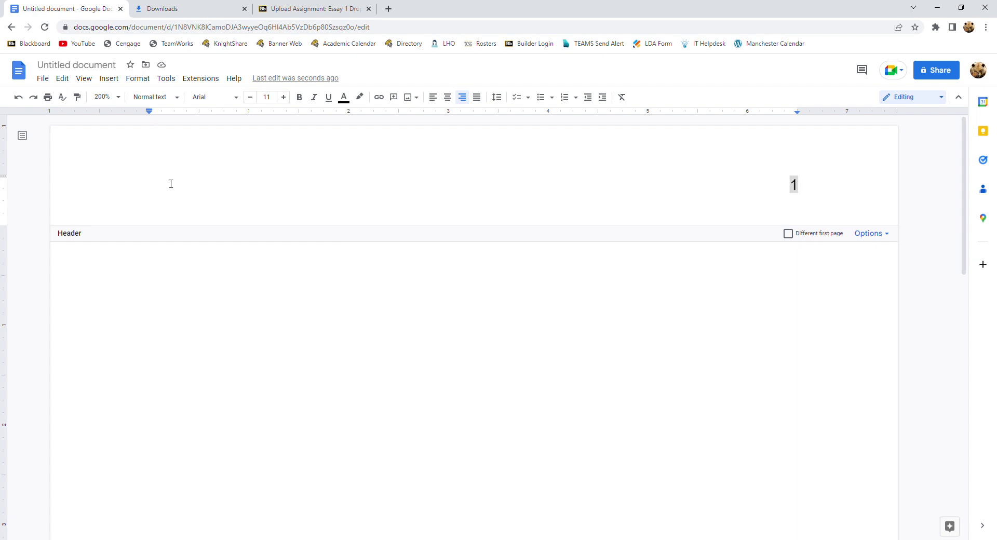
- Put the student's last name before the header page number, formatted Courier New 12 pt
key(Left)
text(Durden)
drag(814, 194, 714, 191)
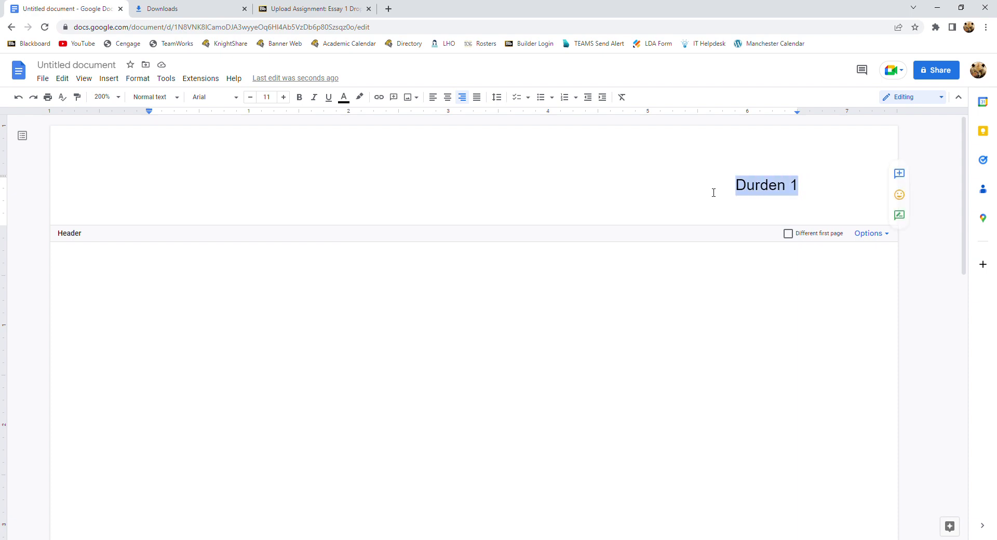
click(284, 98)
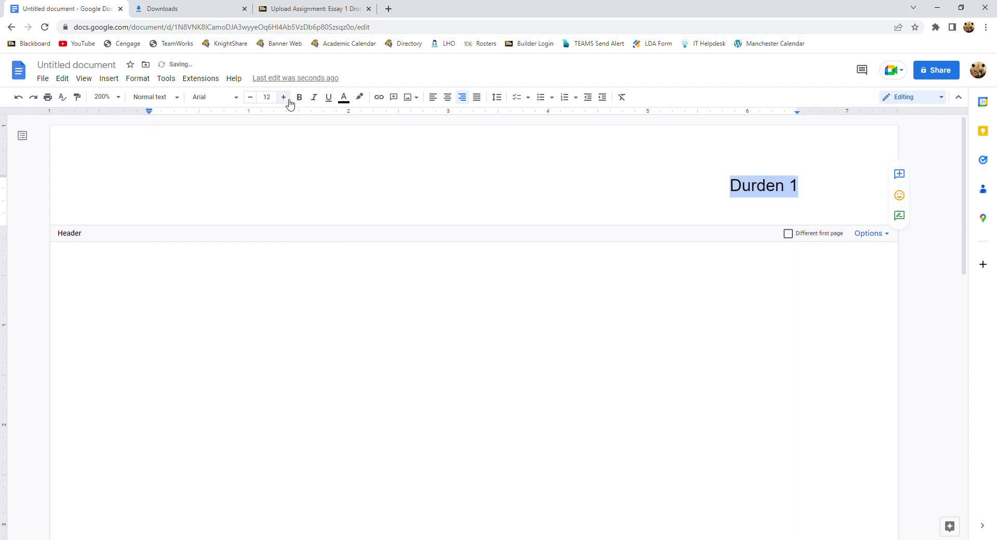
click(236, 97)
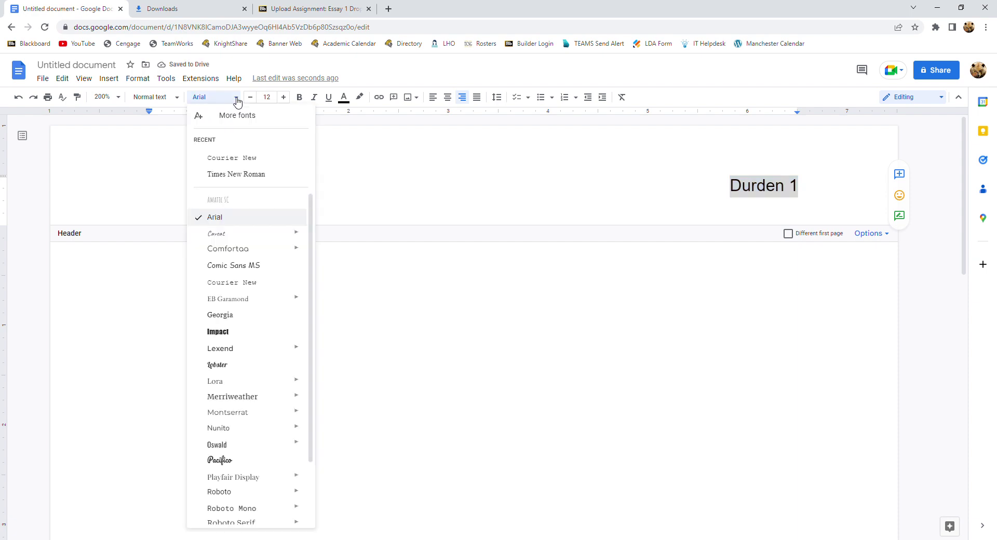
click(280, 163)
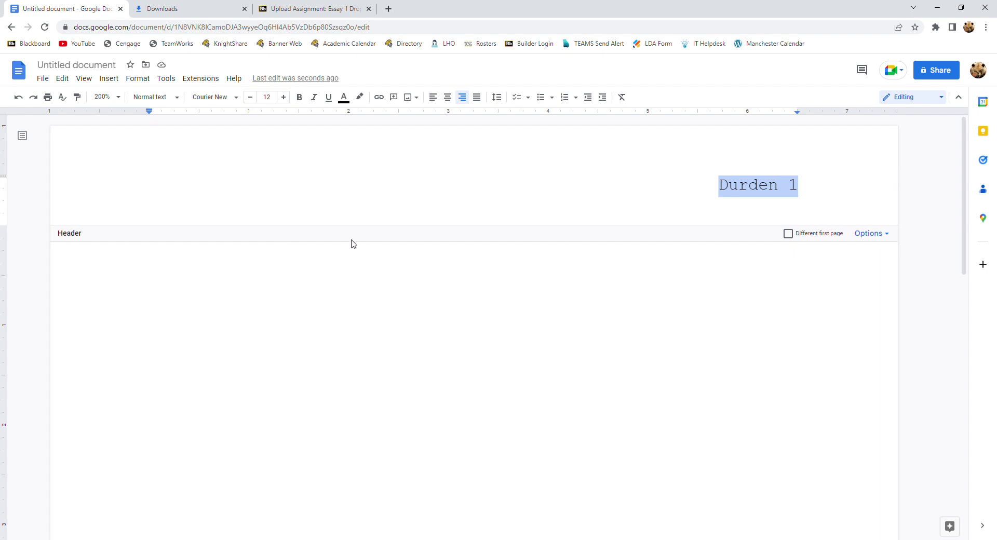
click(383, 279)
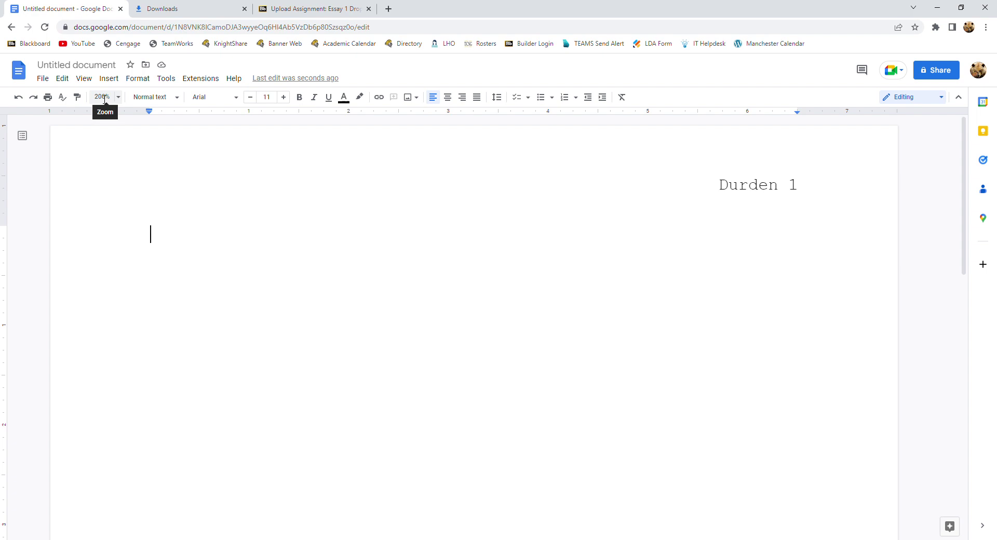
- Type the student's name, the instructor's name and ENGL 1101 on separate heading lines
text(Tyler Durden)
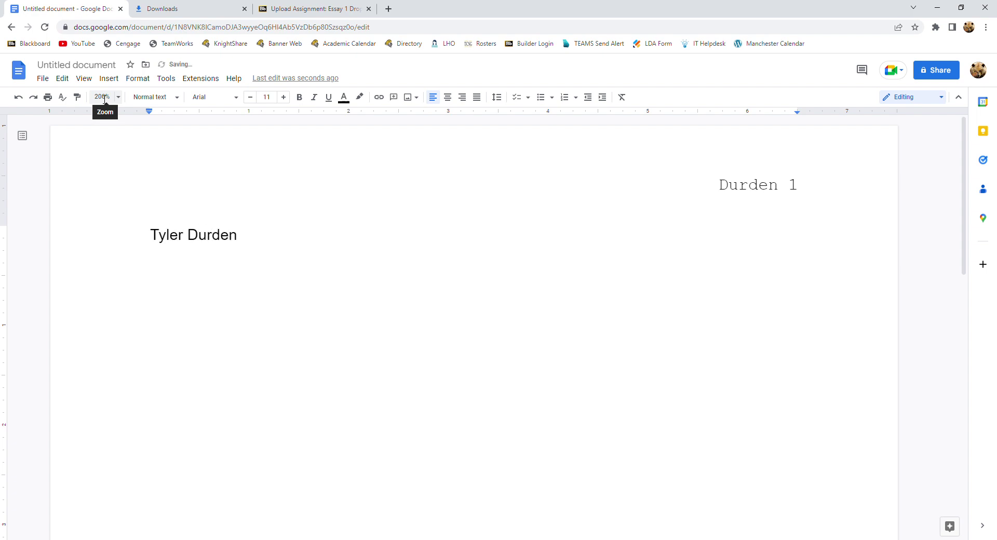
key(Return)
text(Mr. Miller)
key(Return)
text(ENGL 1101)
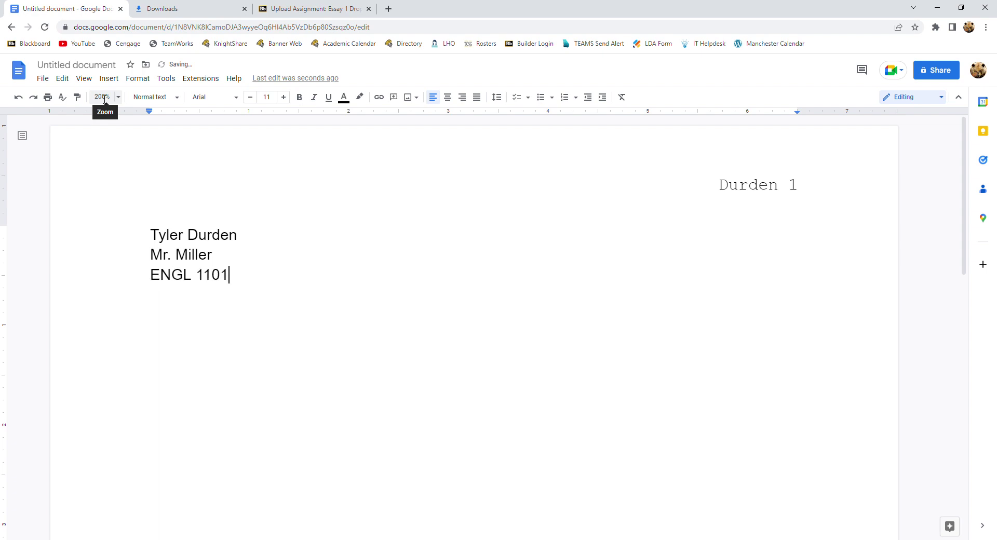
key(Return)
- Type the date 14 February 2023 as the fourth heading line
text(14)
text(Februar)
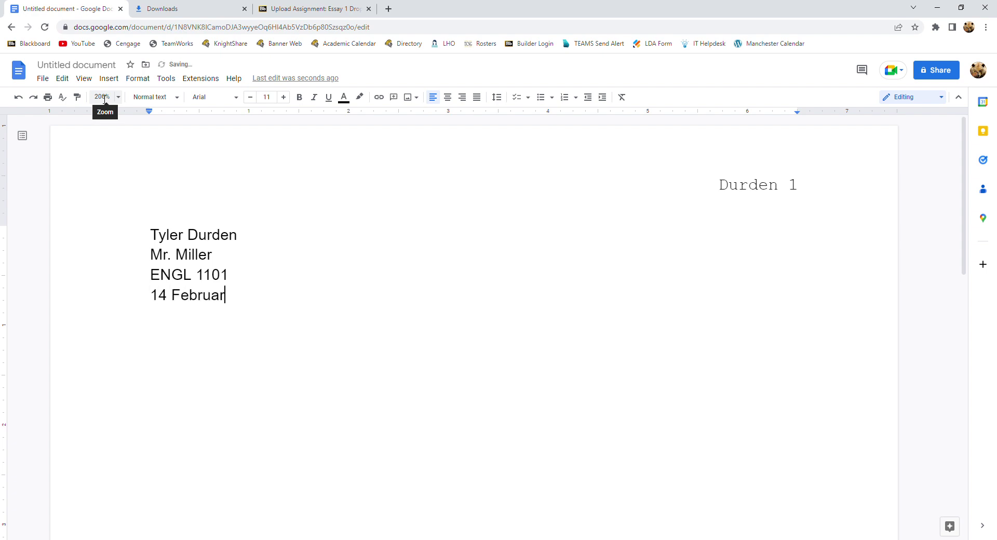
text(y 2023)
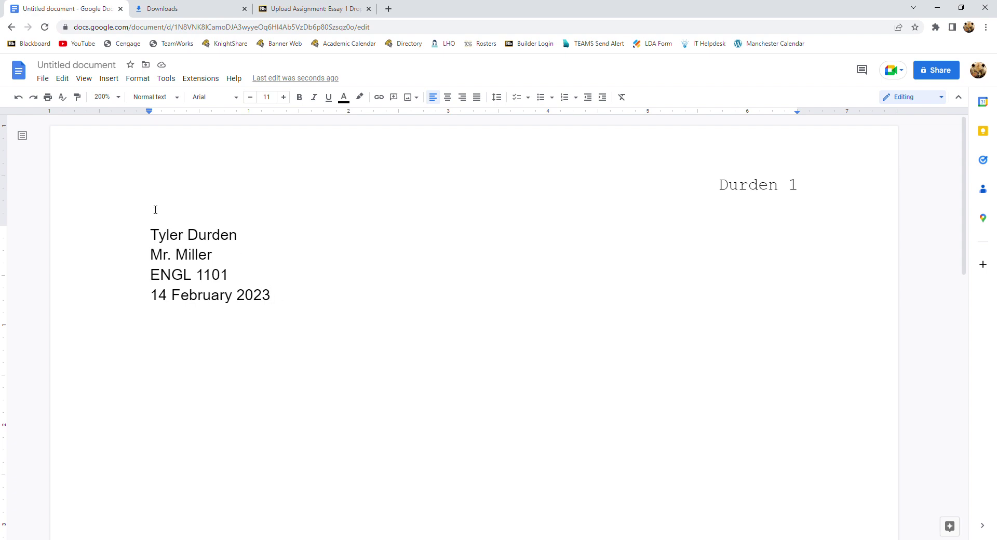
- Zoom to 125% and set all the heading text to Courier New 12 pt
click(121, 103)
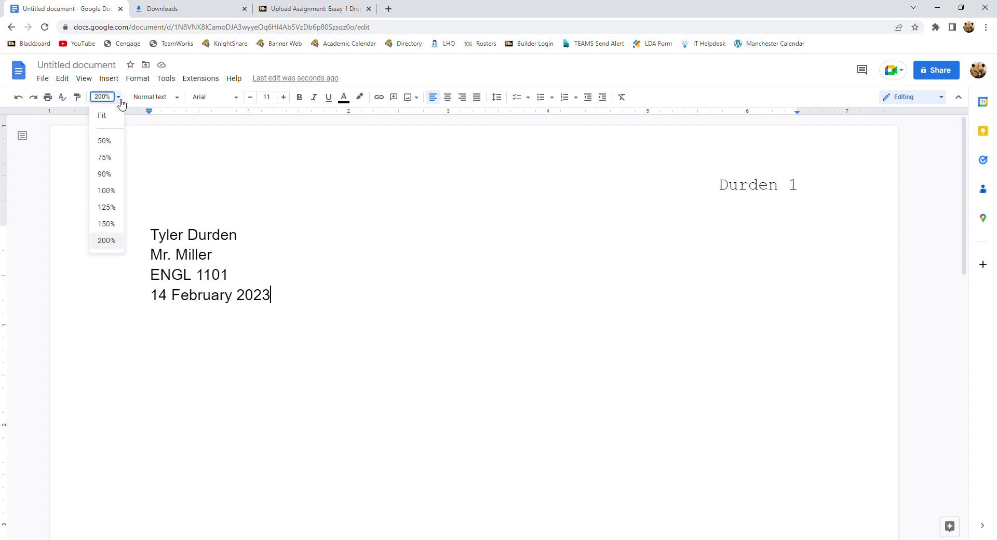
click(112, 206)
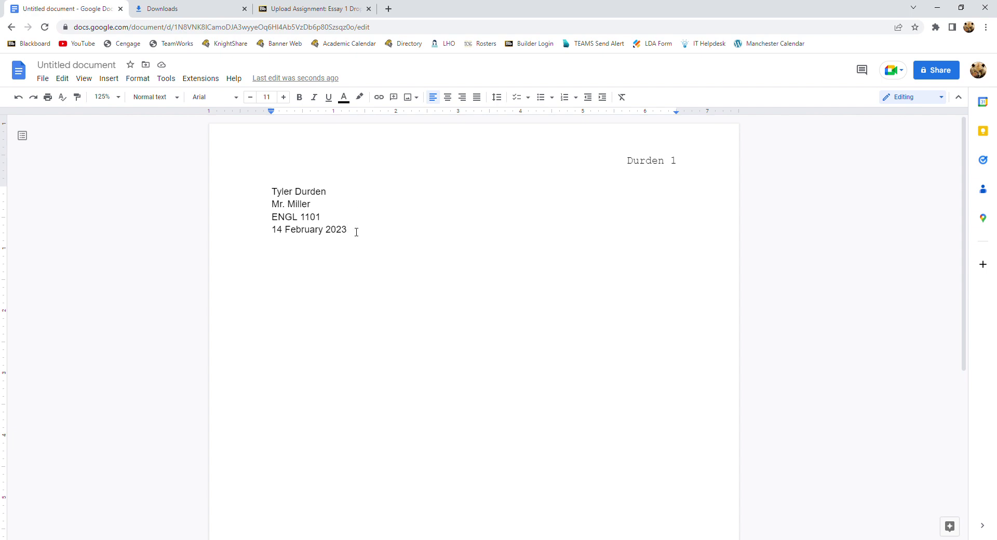
click(70, 80)
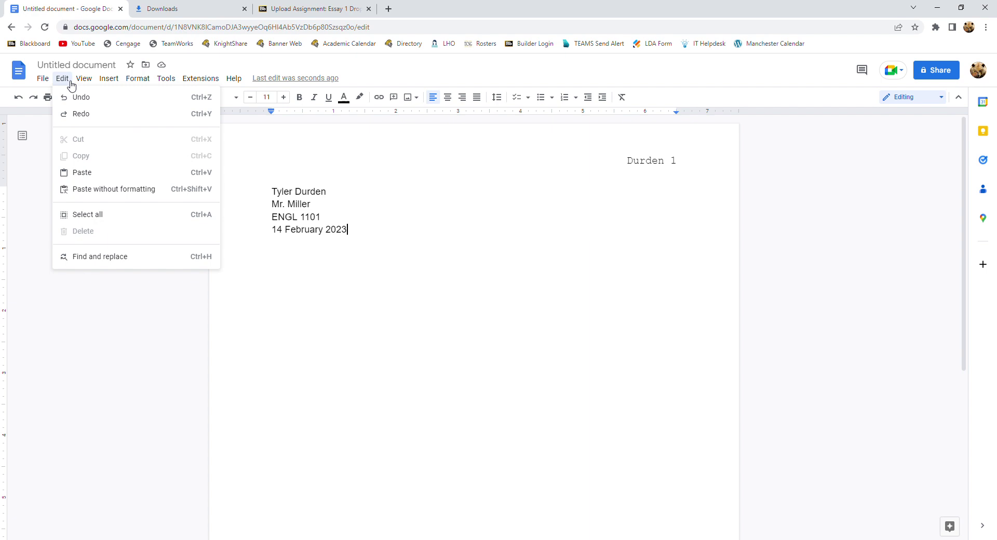
click(98, 214)
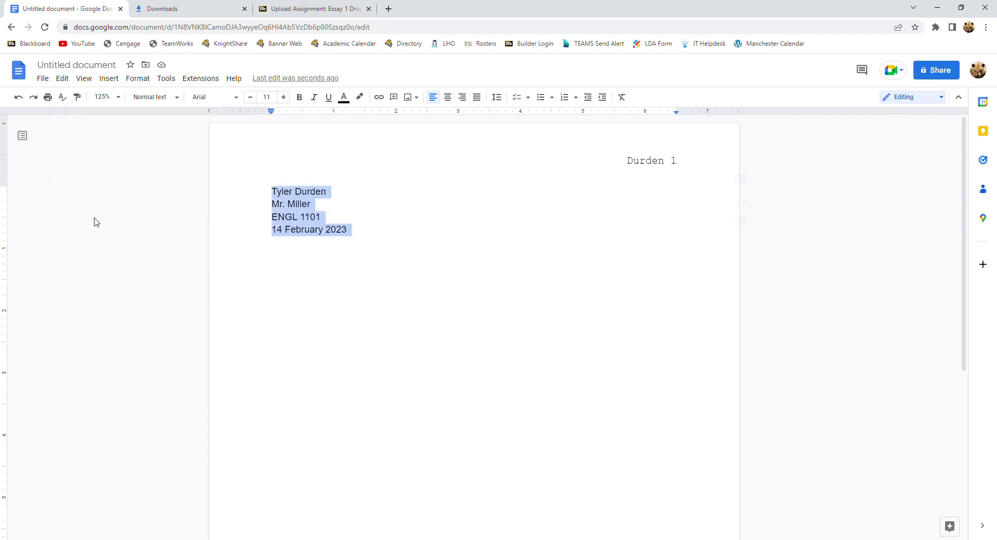
click(237, 97)
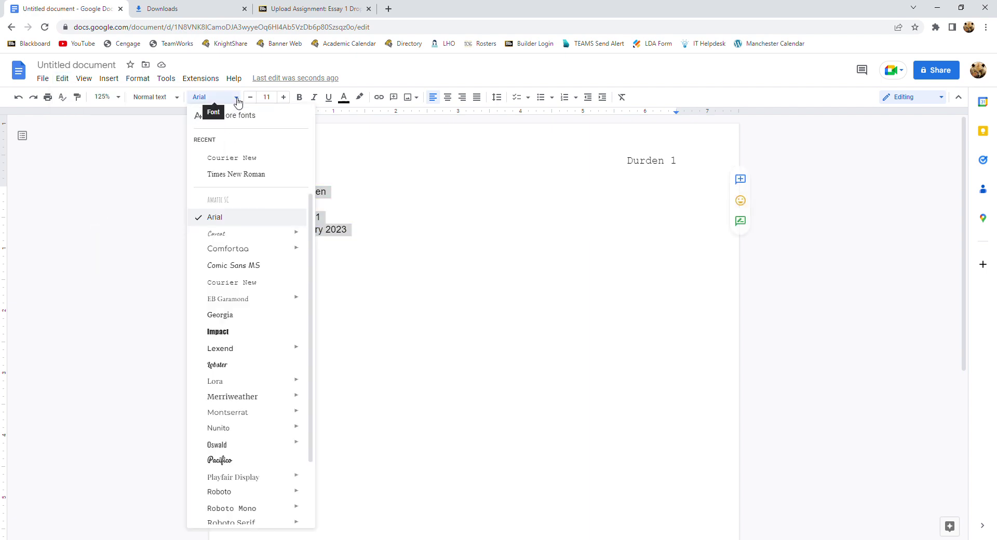
click(240, 157)
click(284, 97)
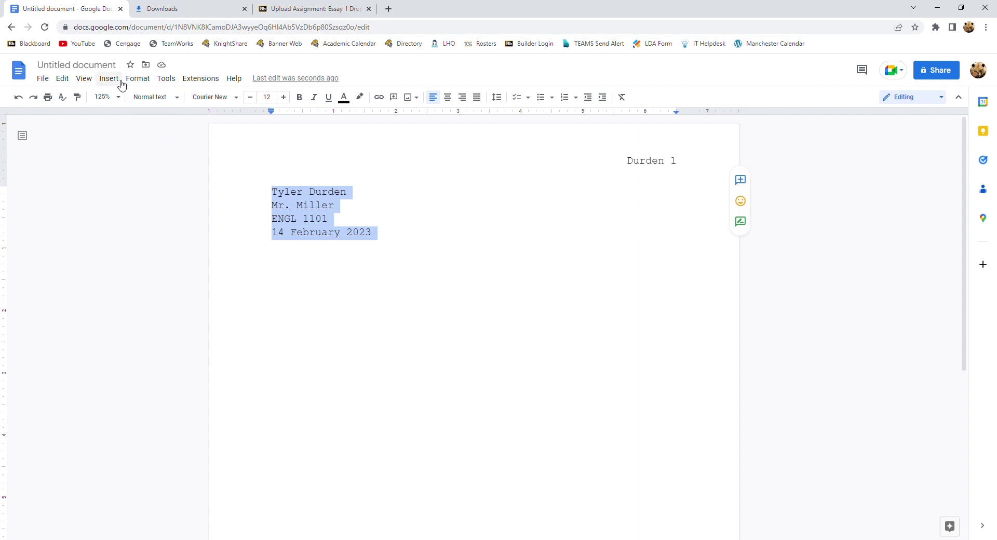
- Double-space the heading lines and start a new line below the date
click(143, 83)
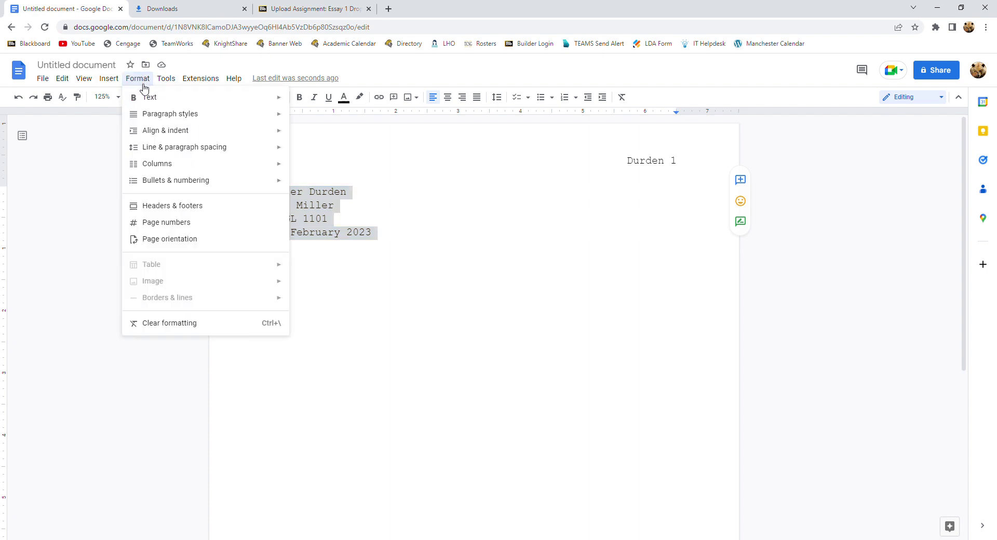
mouse_move(157, 150)
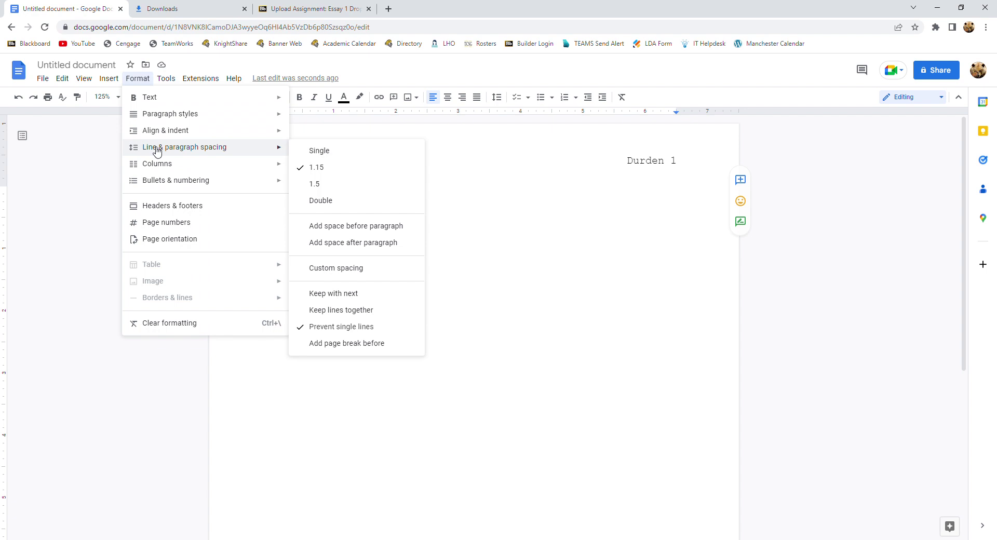
click(334, 206)
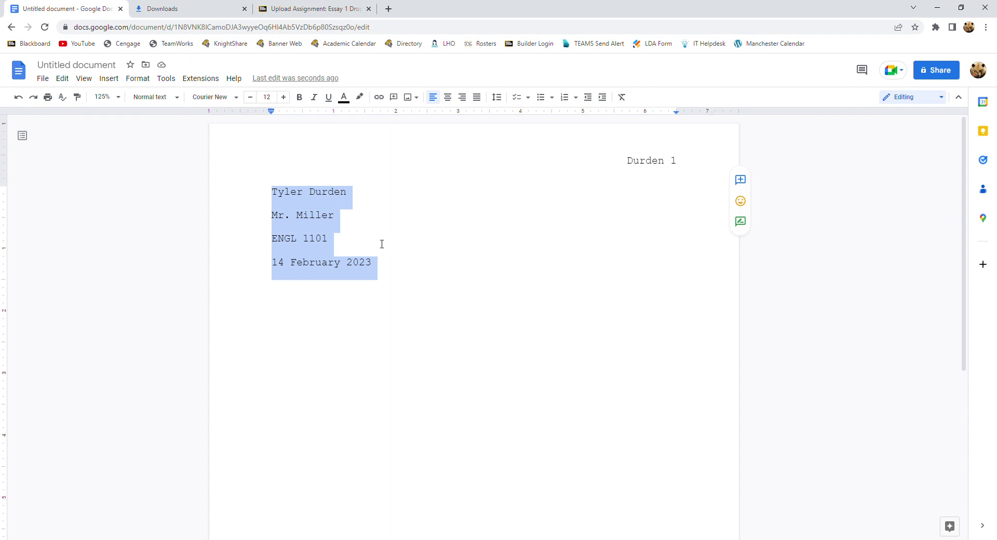
click(384, 266)
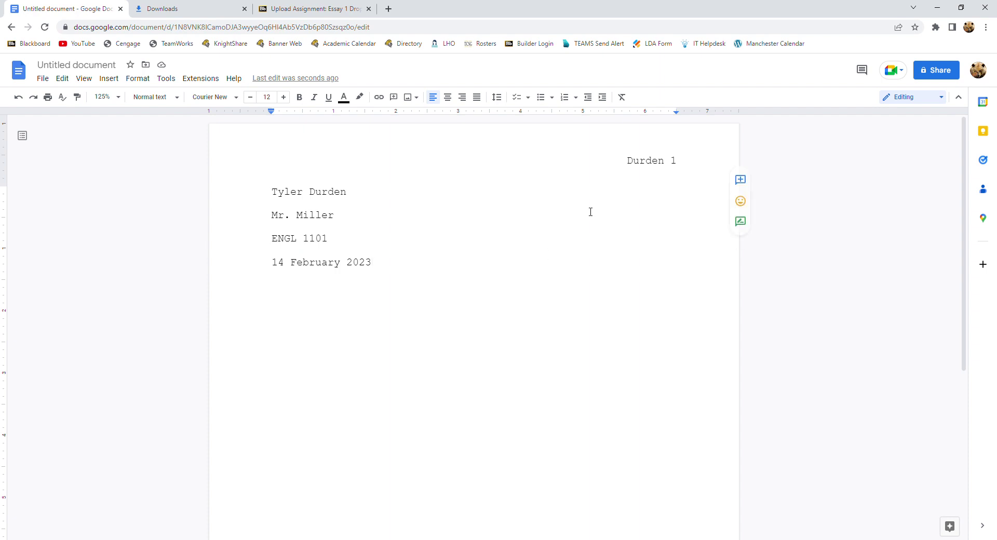
key(Return)
- Add the centered title 'Soap Throughout the Ages' and an indented, left-aligned line below it
click(448, 99)
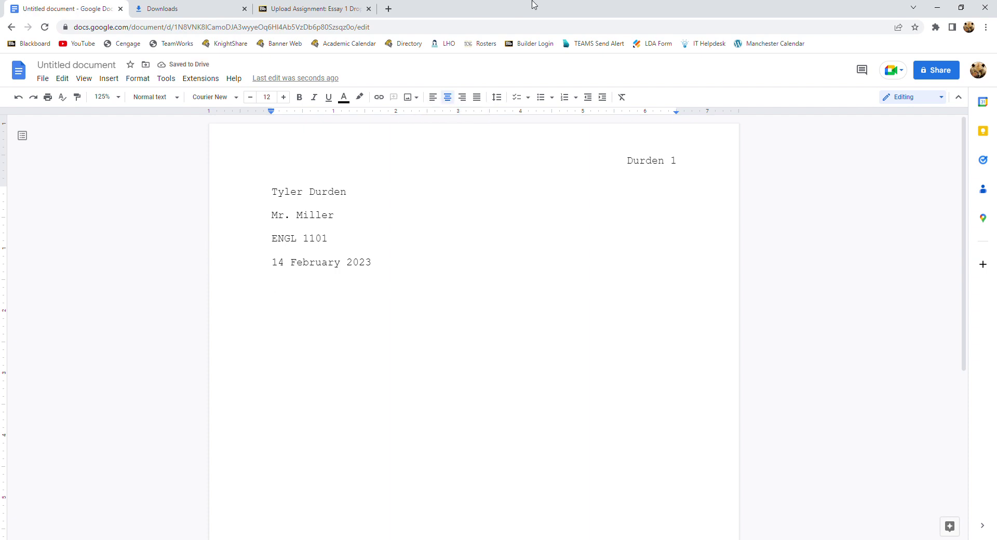
text(Soap Throughou)
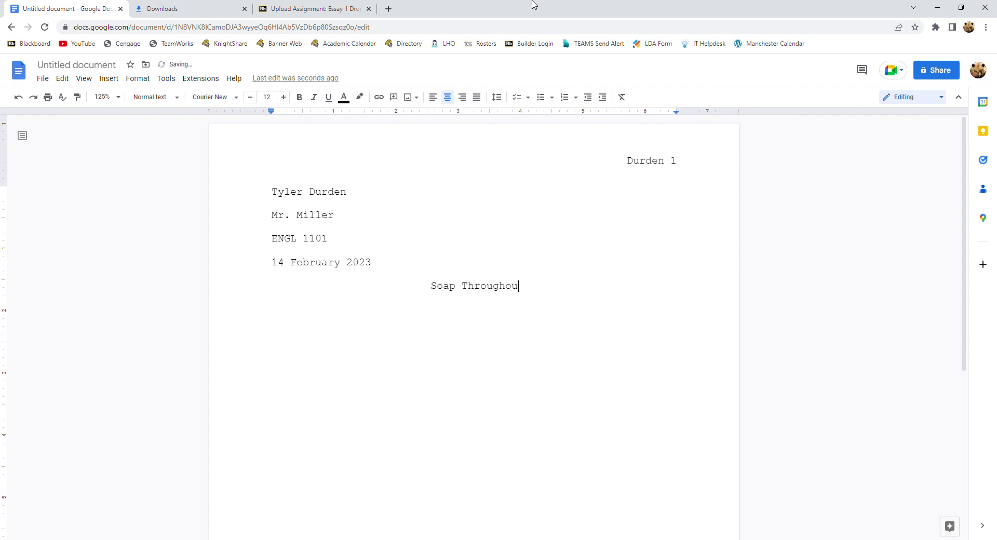
text(t the Ages)
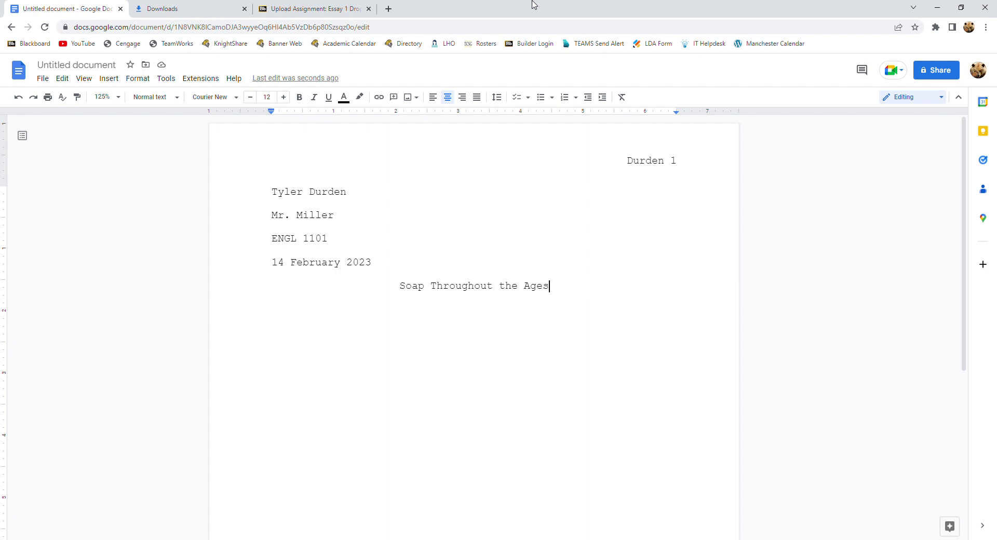
key(Return)
click(436, 101)
key(Tab)
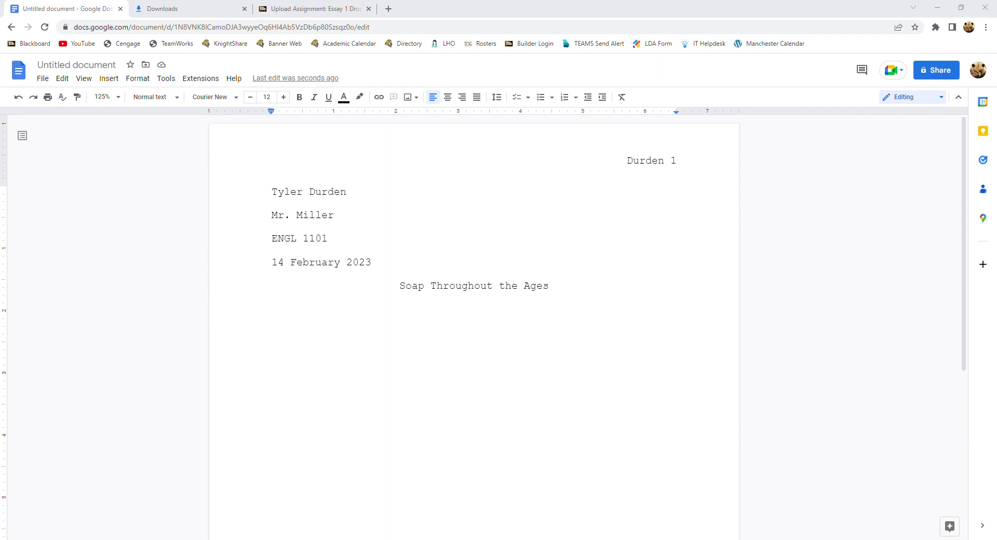
click(340, 330)
- Paste the opening paragraph about the Roman legend of soap
text(According to a Roman legend, ancient people found their clothes got cleaner if they washed them at a certain spot in the river. Why did this happen? Human sacrifices were once made on the hills above that river. After the bodies burned, rain water seeped through the wood ashes to create lye. The lye combined with the melted fat of the bodies, and a thick, white, soapy discharge crept into the water. I owe much of my livelihood to soap, and have often cited this story to others, but I wondered how accurate it was.)
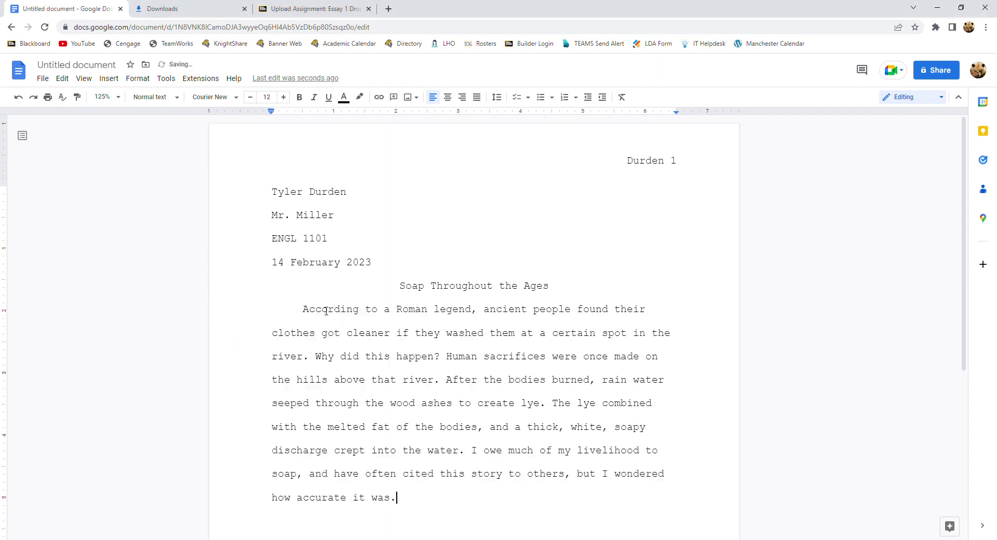
scroll(576, 391, down, 3)
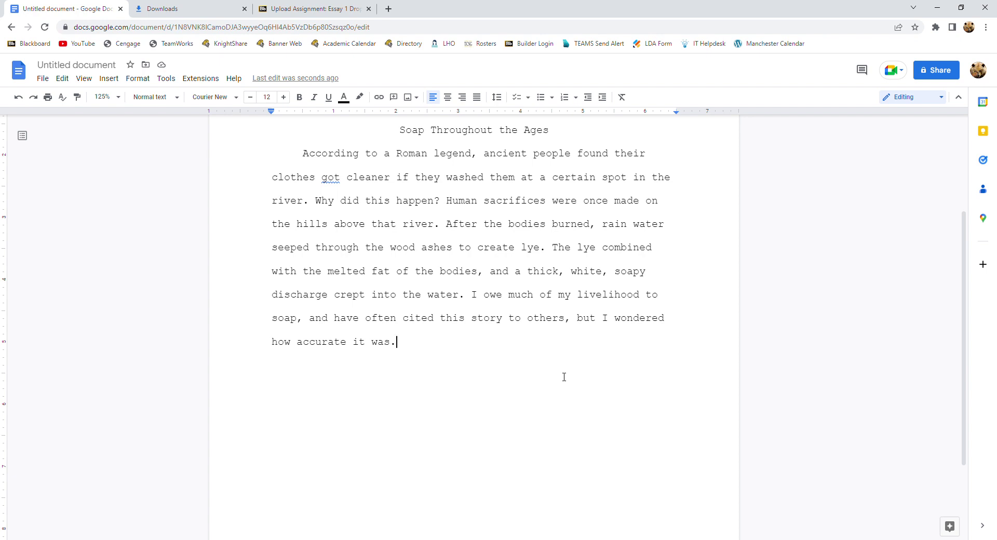
key(Return)
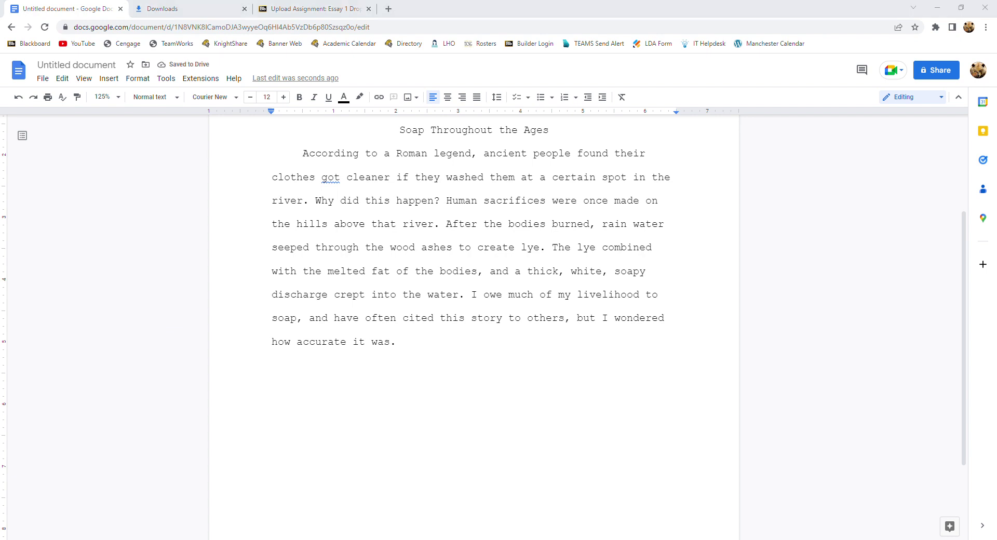
- Paste the second paragraph and mark its (Thompson 212) and (Pengrove n.p.) citations
click(394, 396)
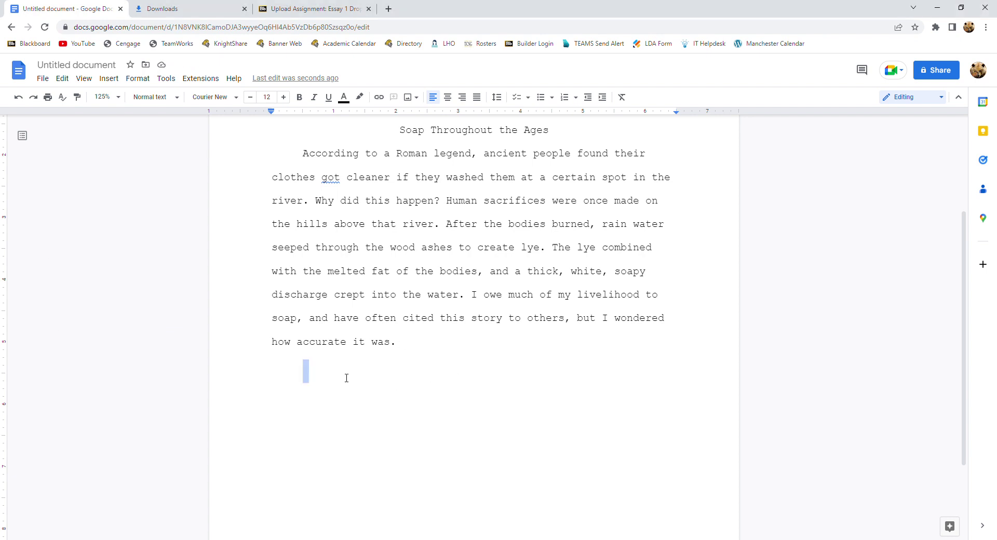
text(After a quick investigation, it appears it was the Babylonians who were the first to use soap, made from animal fat, wood ashes, and water (Thompson 212). The Roman natural historian Pliny disputed the legend and credited soap’s invention to the Gallic and Germanic tribes the Romans encountered during their conquests. What is more definitively known is that Romans were using soap in their baths by 200 A.D. (Pengrove n.p.).)
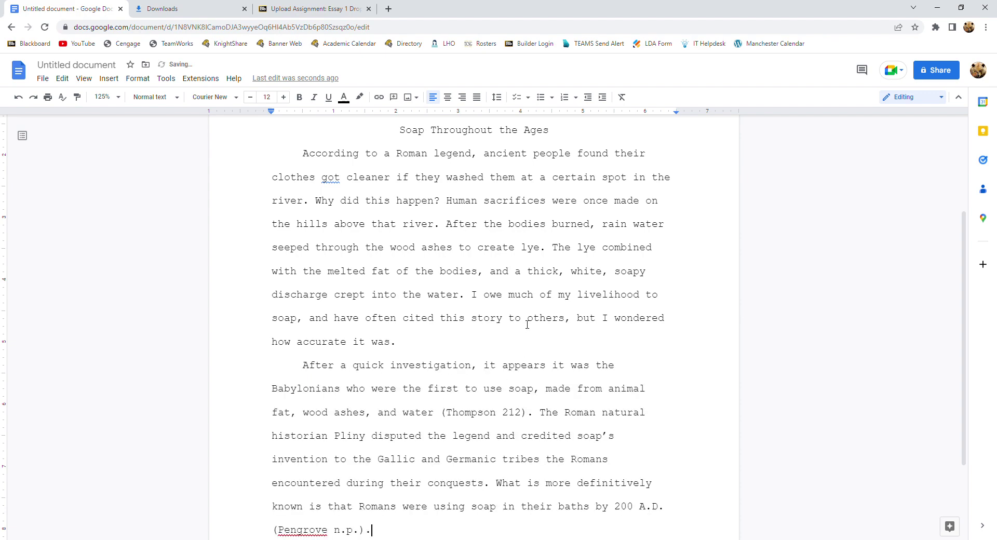
scroll(521, 315, down, 1)
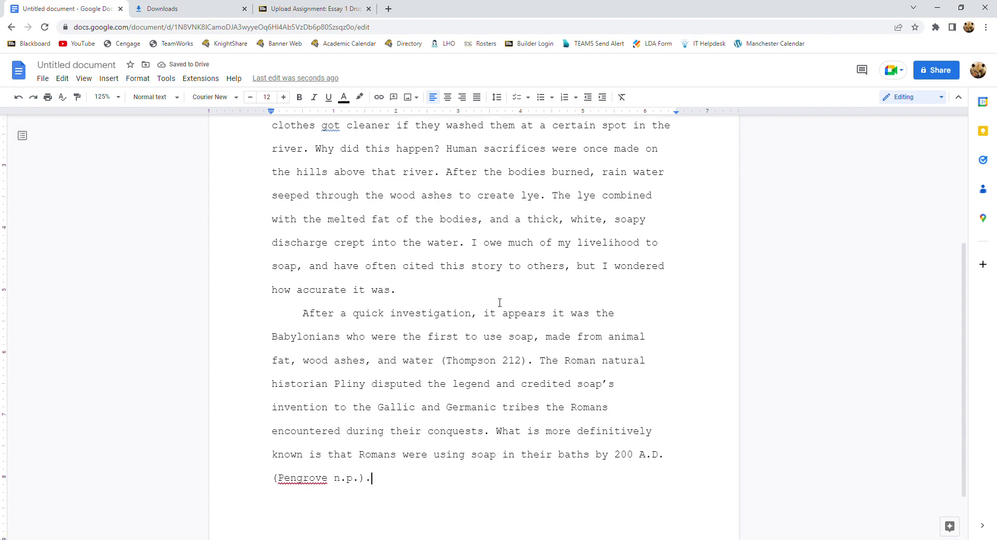
drag(443, 362, 530, 361)
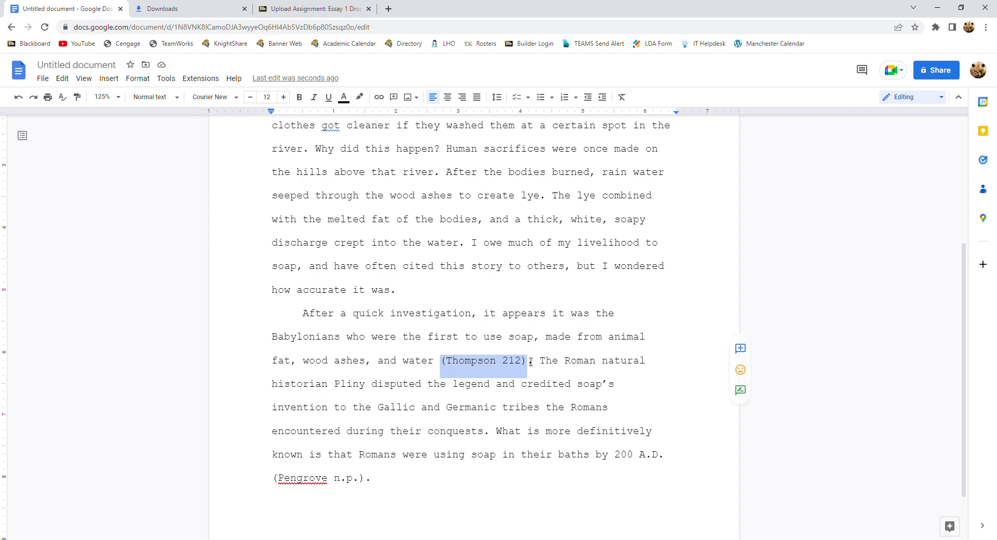
drag(272, 482, 369, 482)
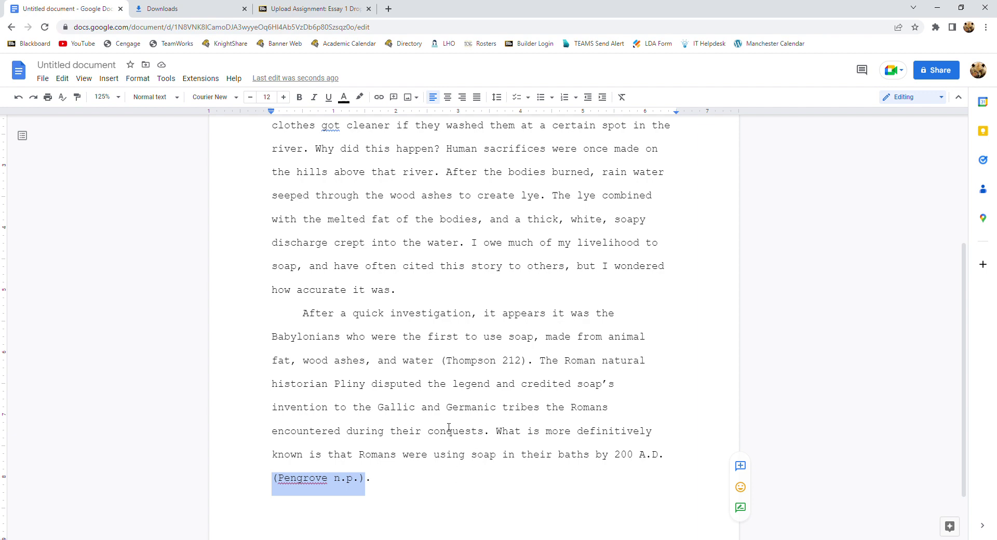
click(471, 360)
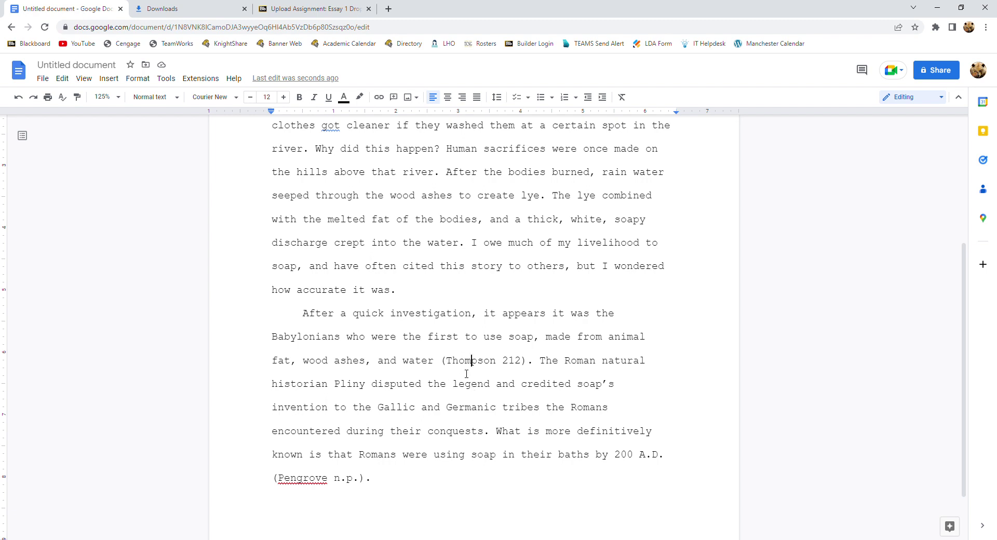
drag(441, 360, 526, 364)
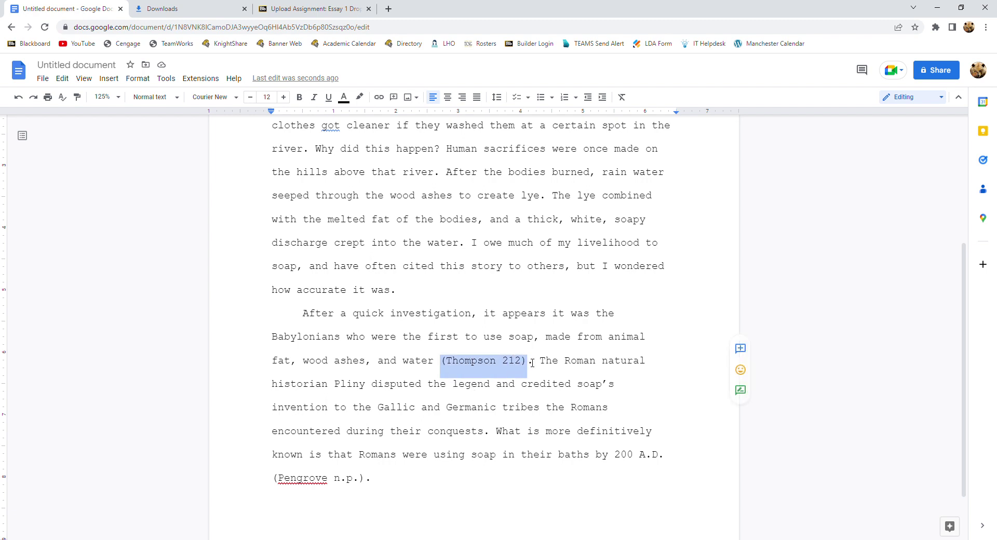
drag(366, 479, 282, 480)
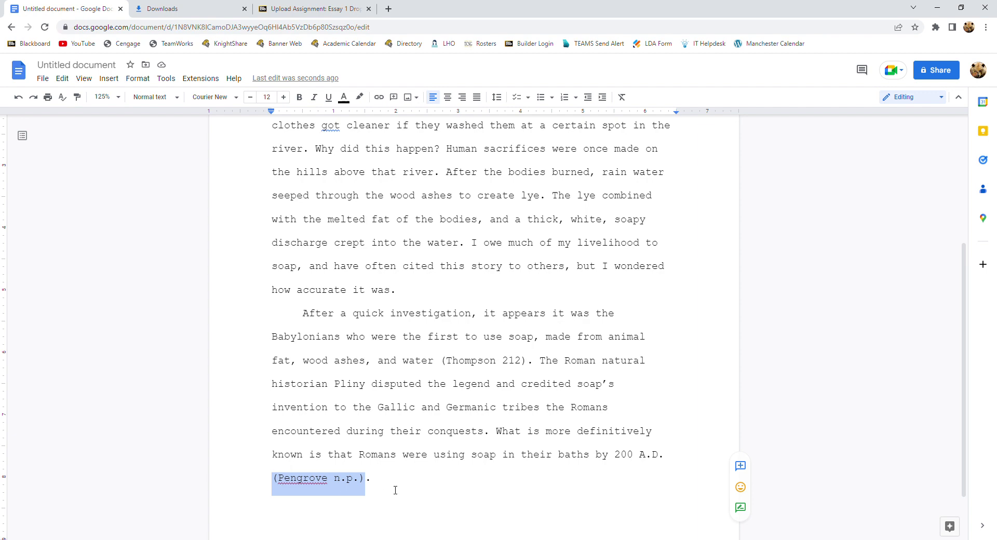
click(417, 456)
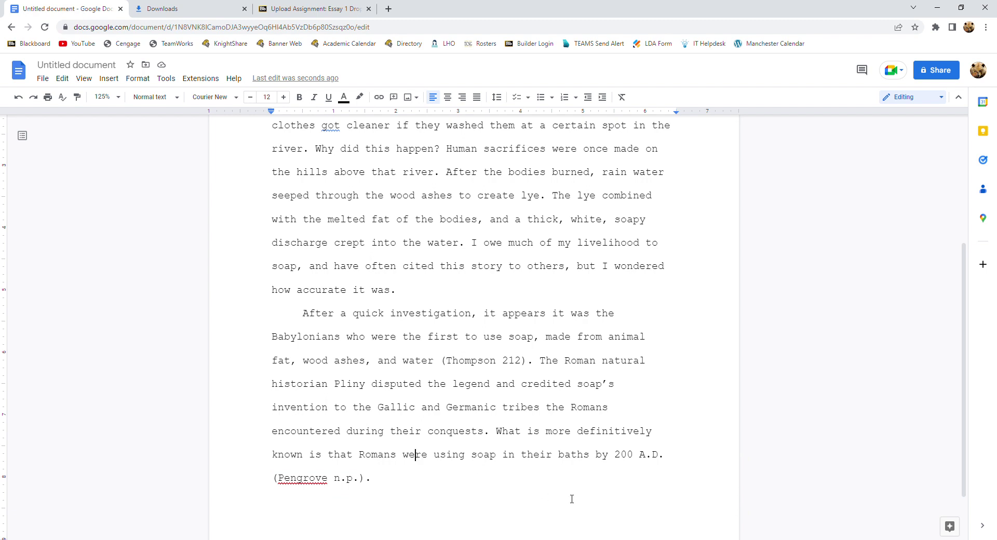
scroll(562, 418, down, 3)
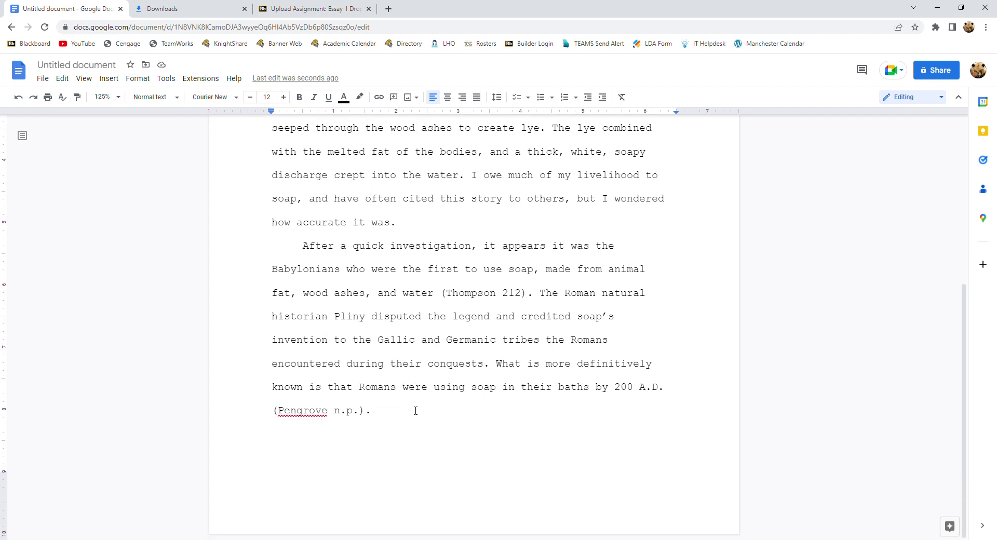
click(415, 405)
- Break to a new page after the essay with a centered 'Works Cited' heading and left-aligned line below
drag(441, 293, 527, 294)
click(414, 413)
key(ctrl+Return)
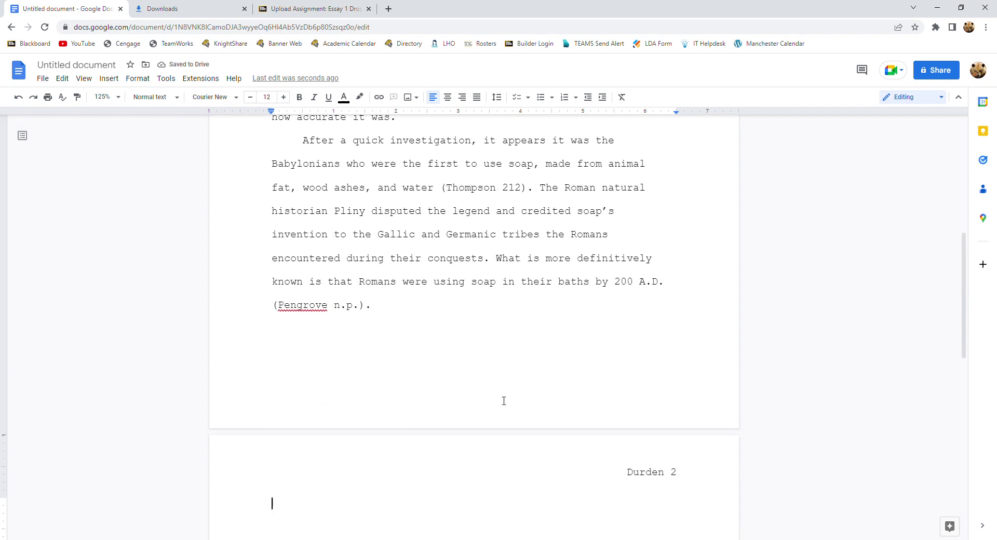
scroll(496, 379, down, 3)
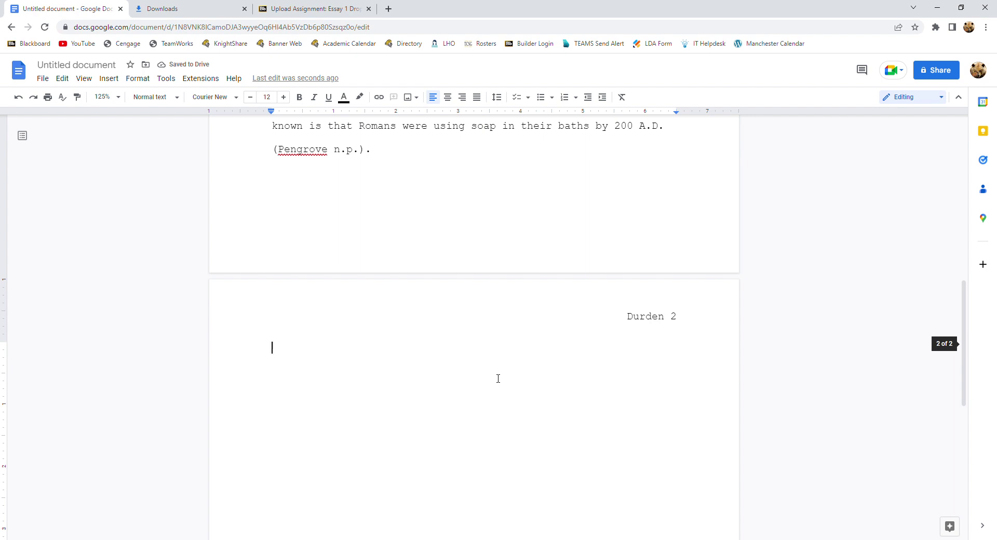
click(452, 100)
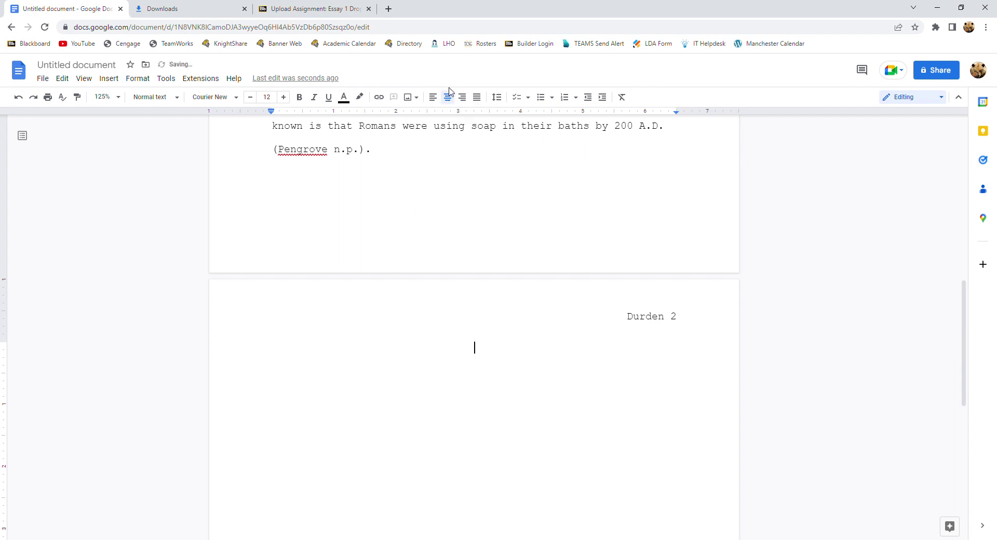
text(Works Cited)
key(Return)
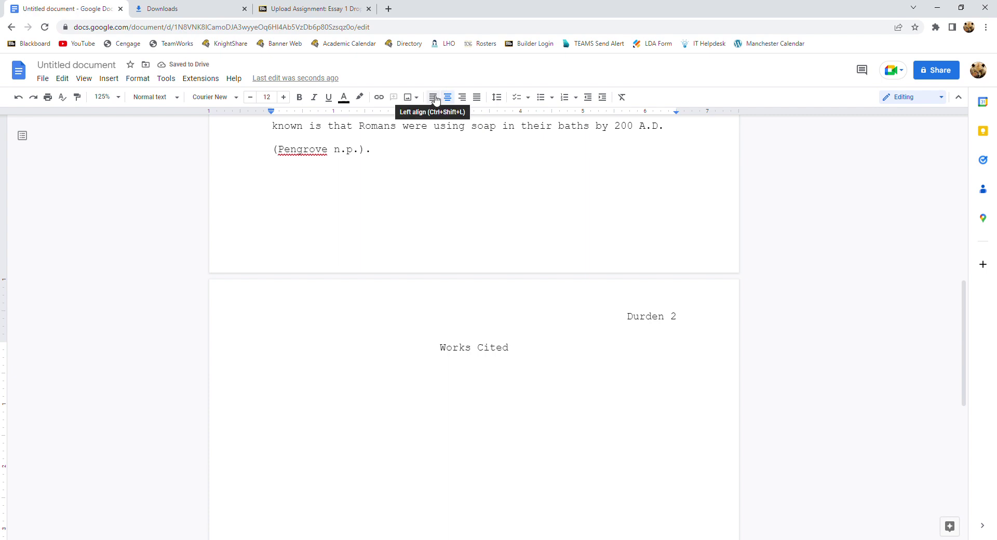
click(435, 98)
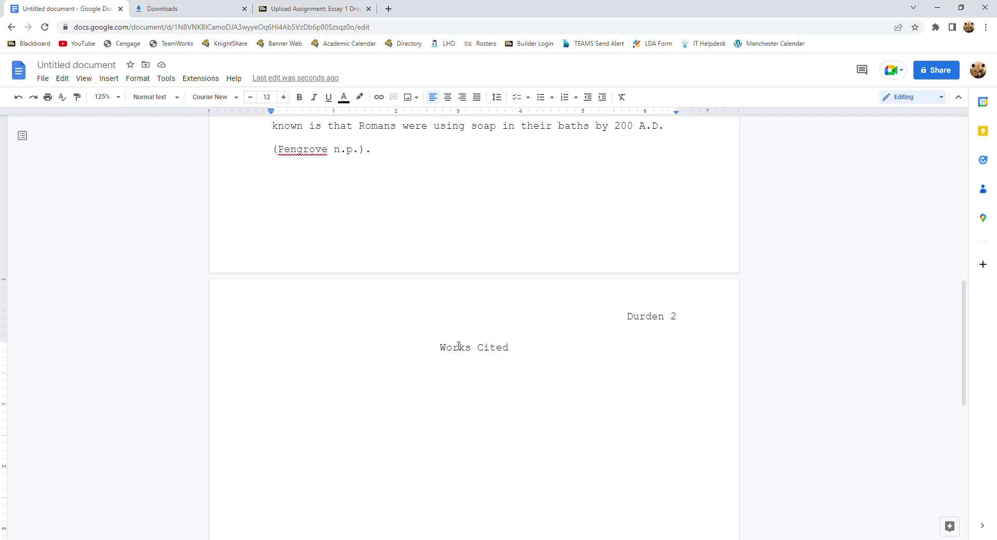
scroll(459, 347, up, 2)
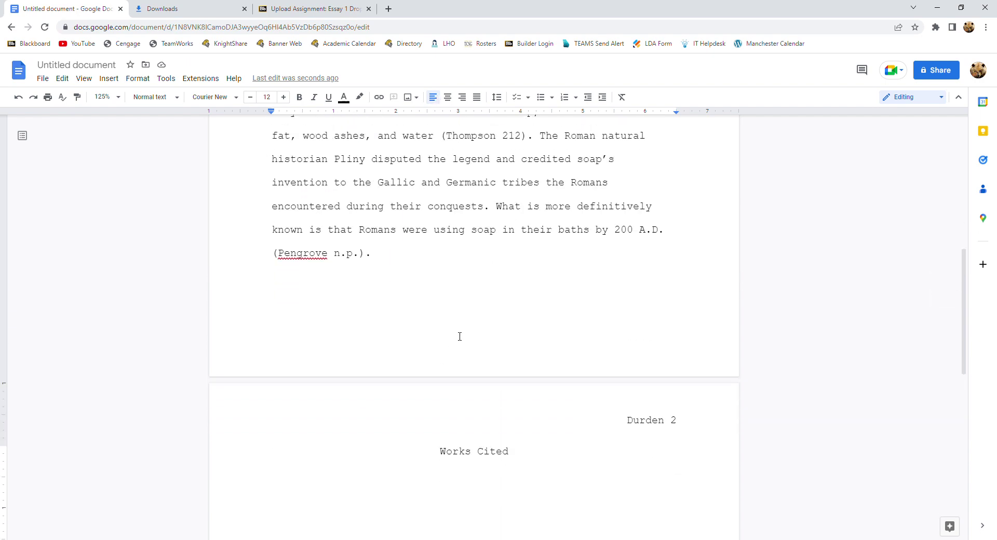
- Download the essay as 'Untitled document.pdf' and view it in the browser's downloads list
scroll(460, 336, up, 8)
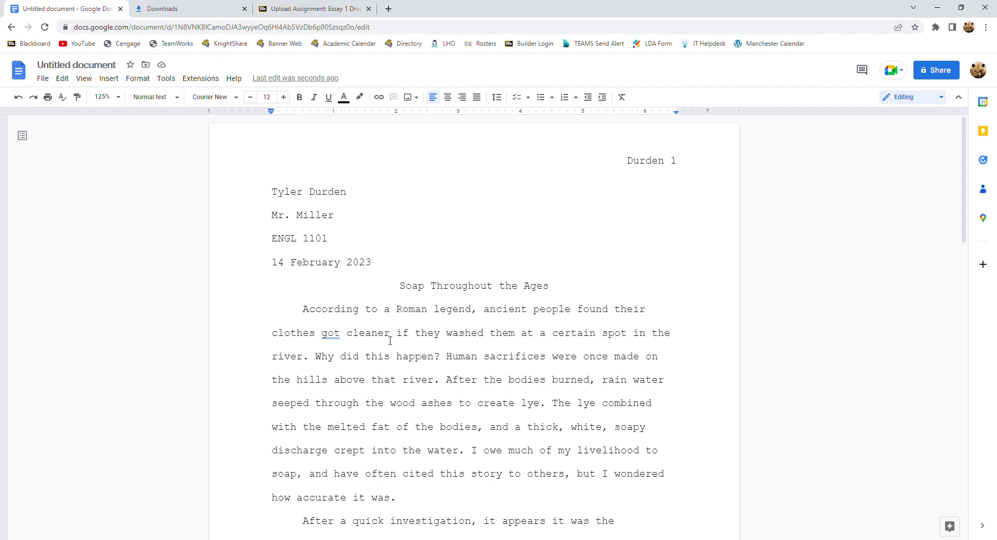
click(47, 82)
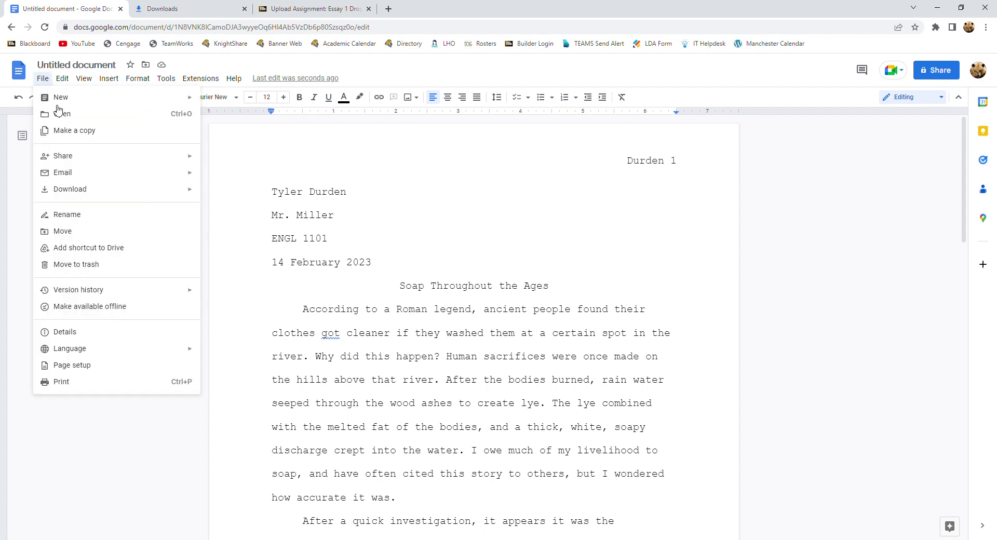
mouse_move(80, 194)
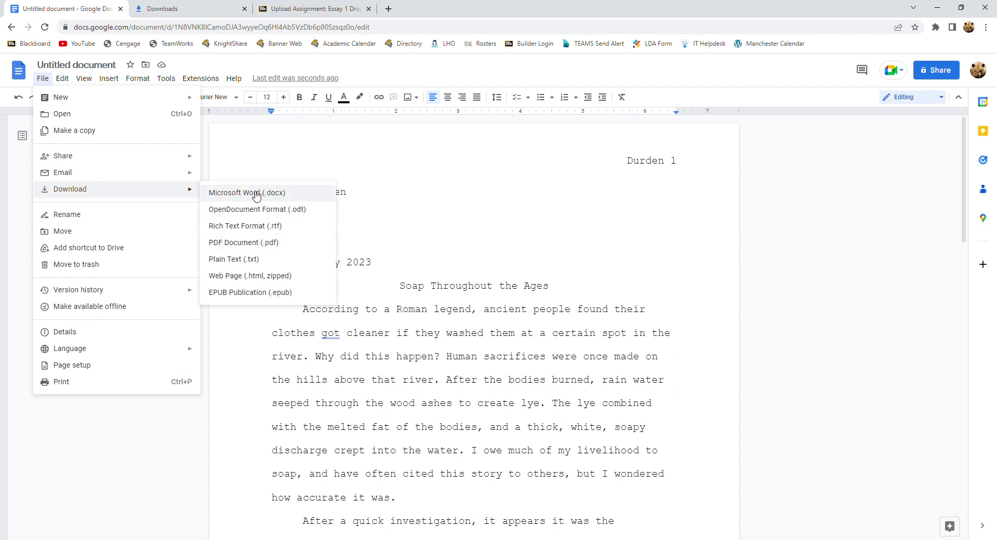
click(255, 245)
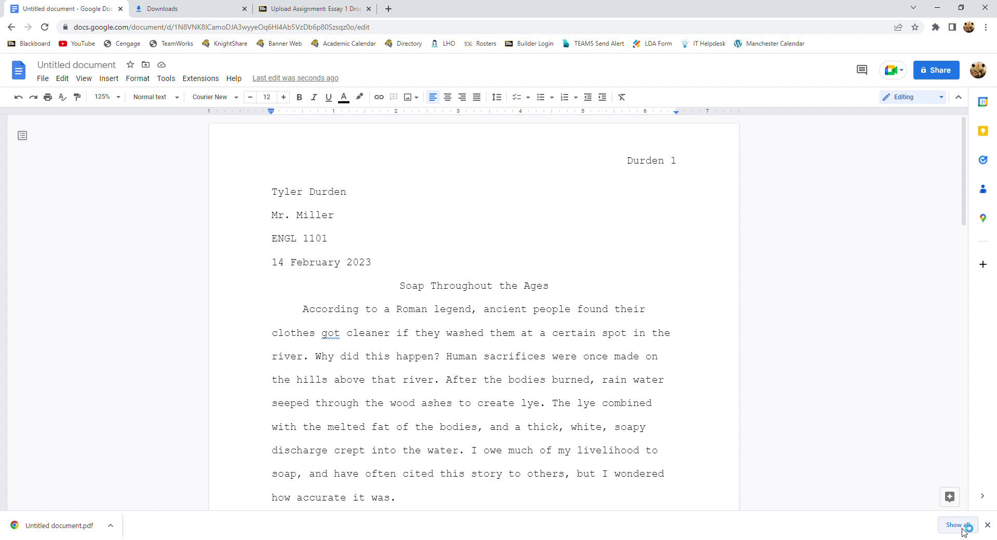
click(163, 6)
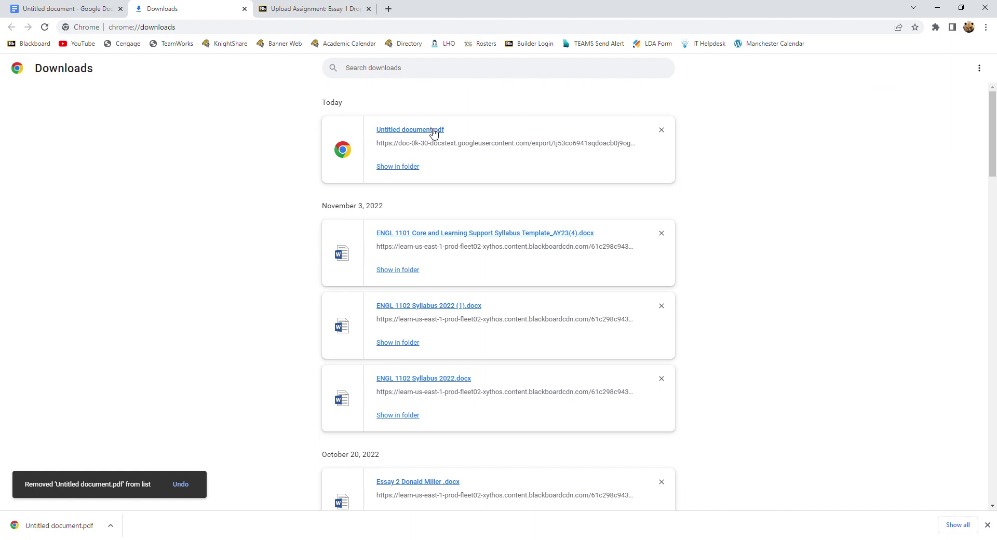
- Show Untitled document.pdf in its folder from Chrome's Downloads list
click(402, 166)
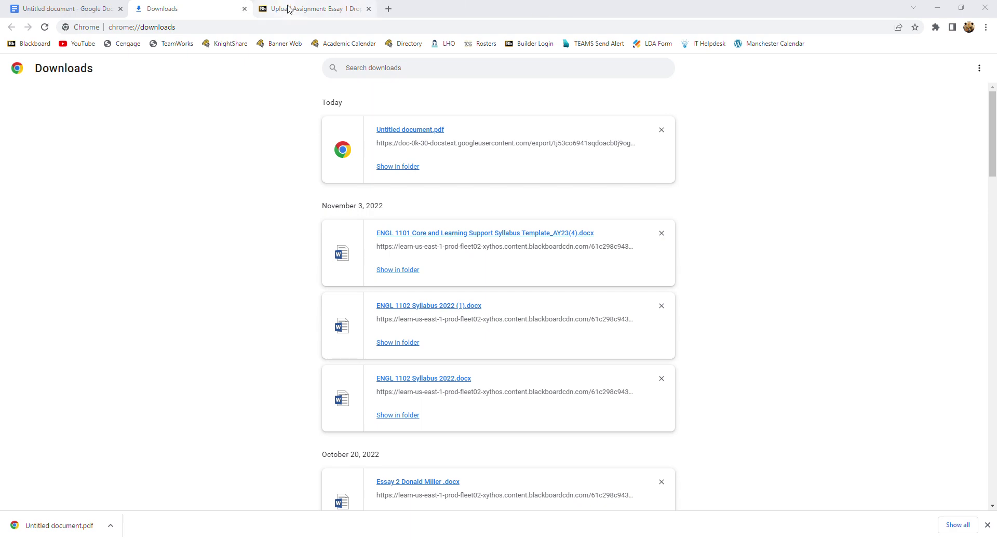
- Navigate through Lessons and Writing Assignments to open the Essay 1 Dropbox upload page
click(288, 9)
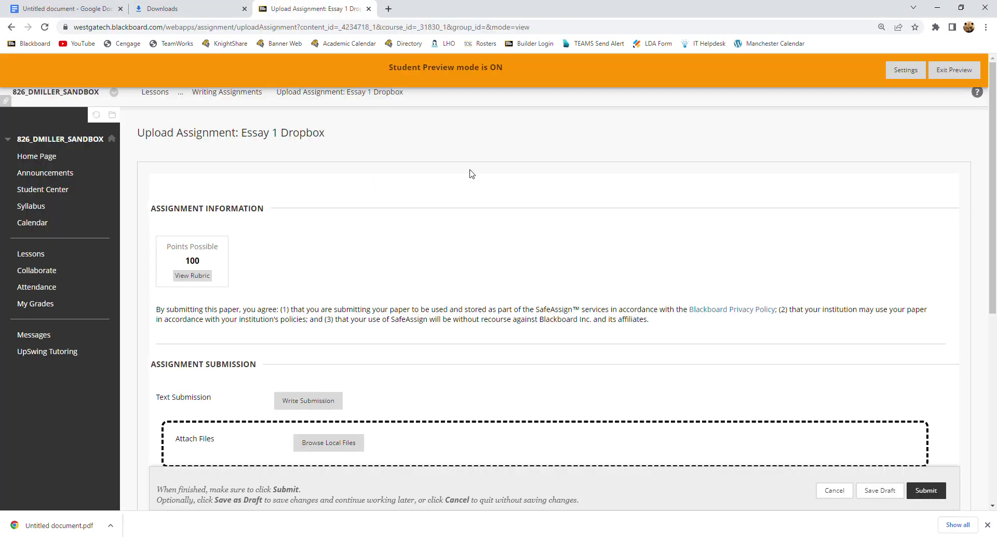
click(37, 254)
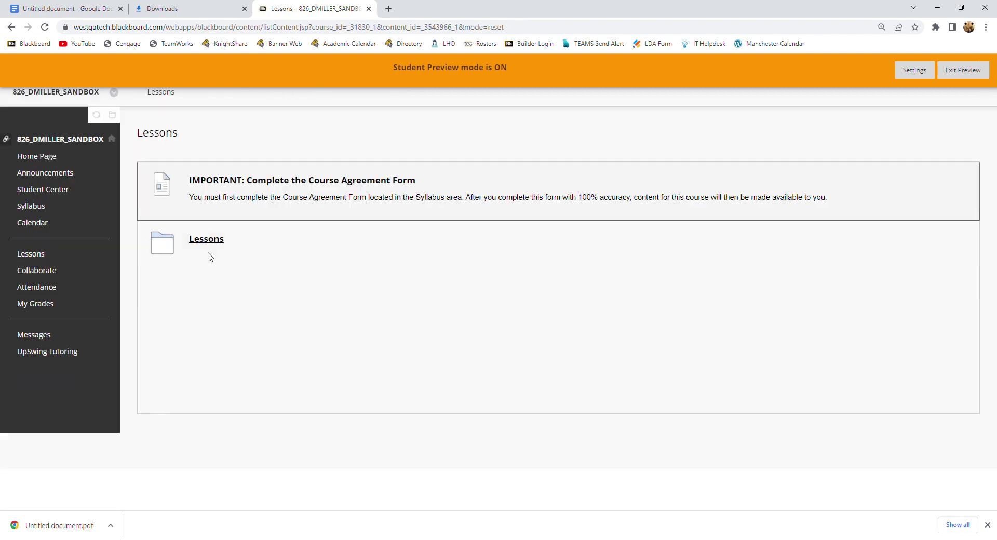
click(39, 158)
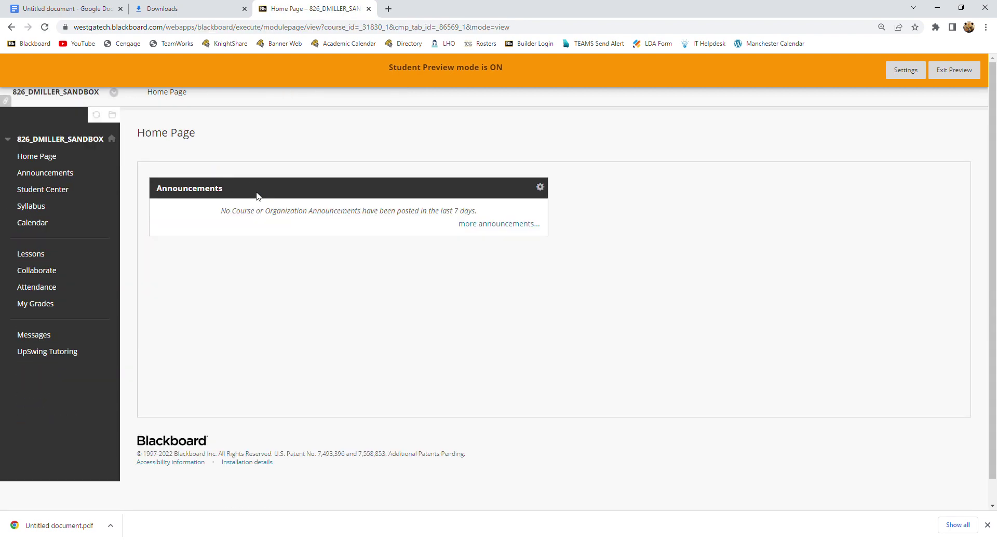
click(32, 256)
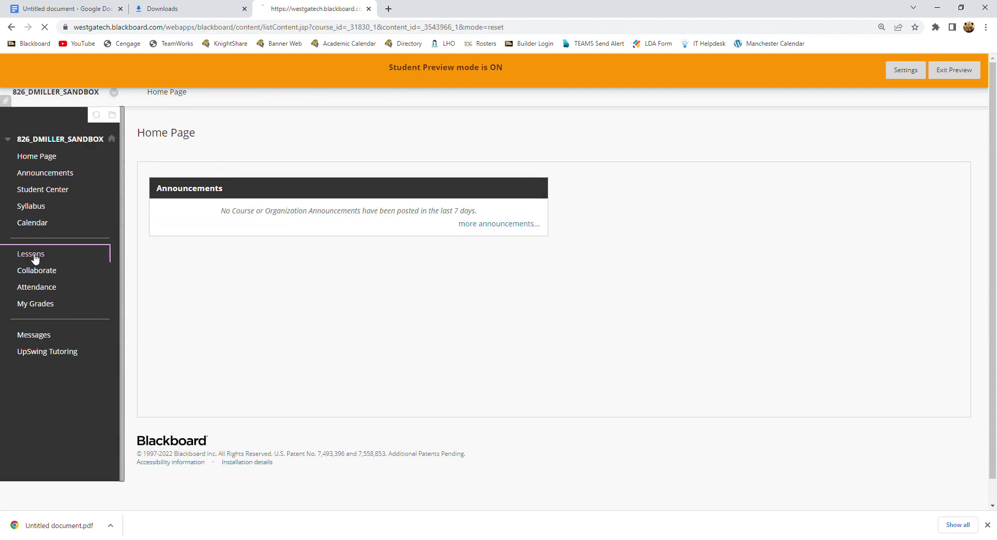
click(212, 240)
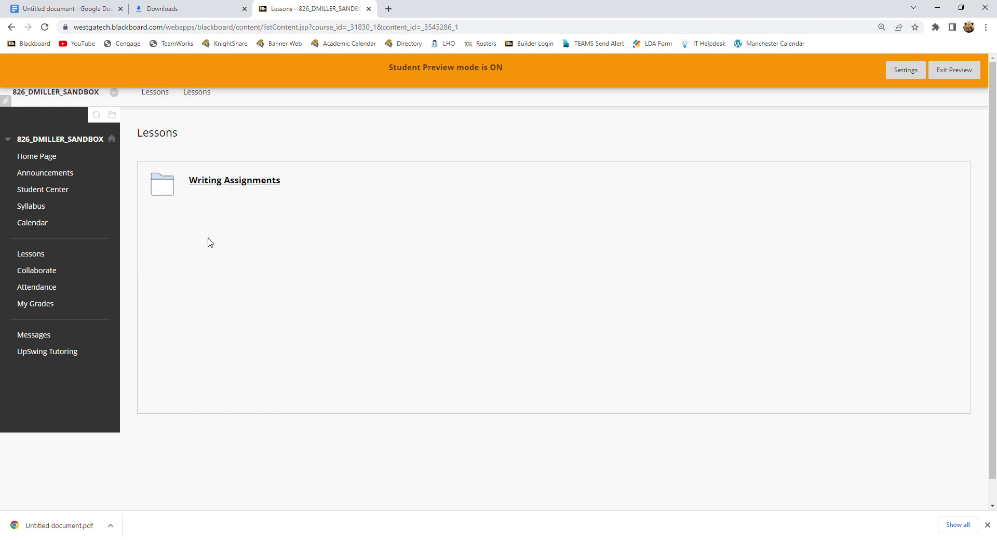
click(238, 186)
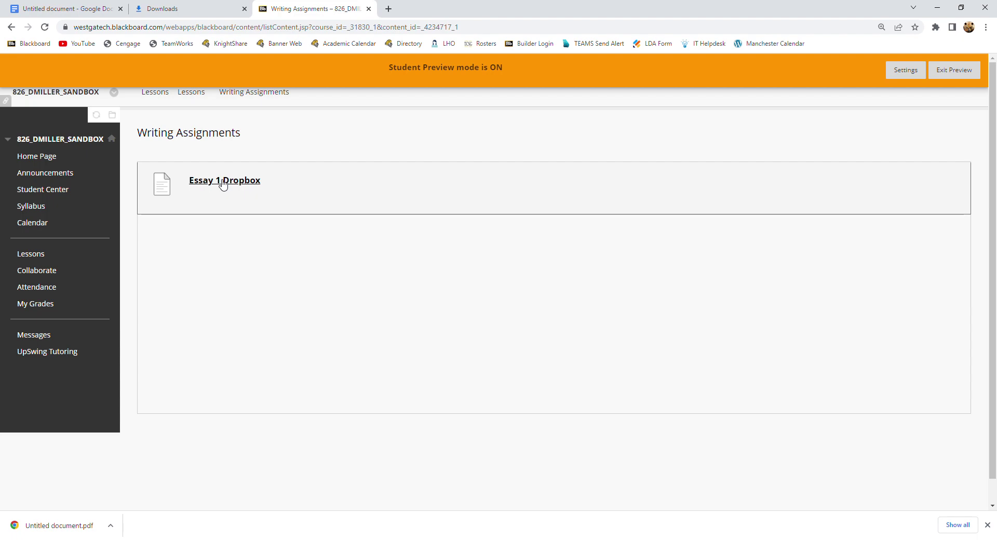
click(223, 182)
- Attach the essay PDF from local files to Essay 1 Dropbox and submit it
scroll(622, 293, down, 2)
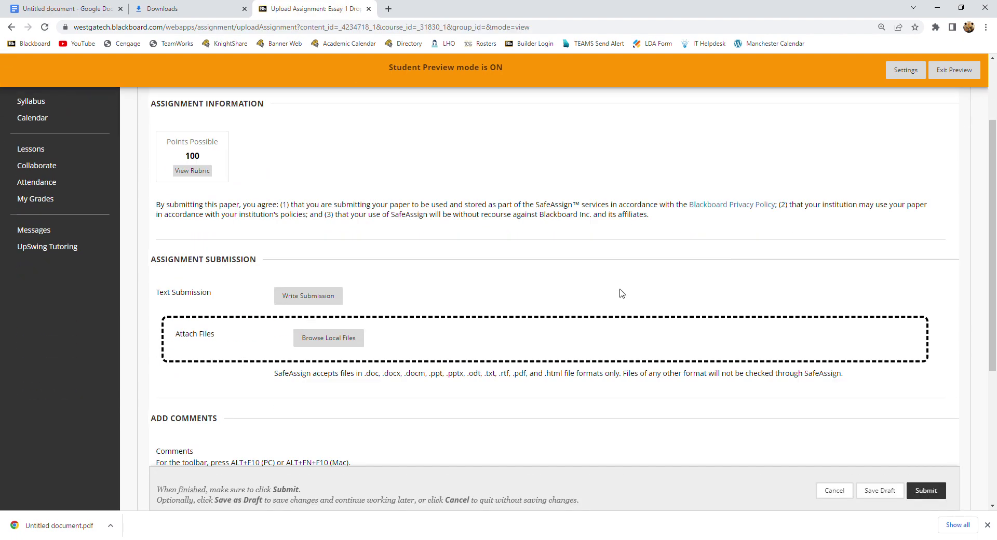
scroll(621, 293, down, 1)
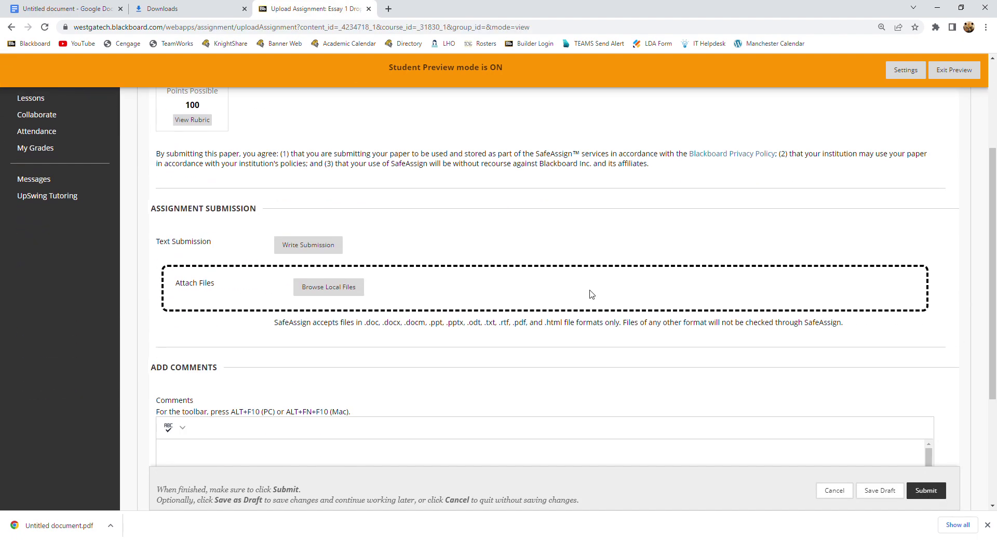
click(333, 294)
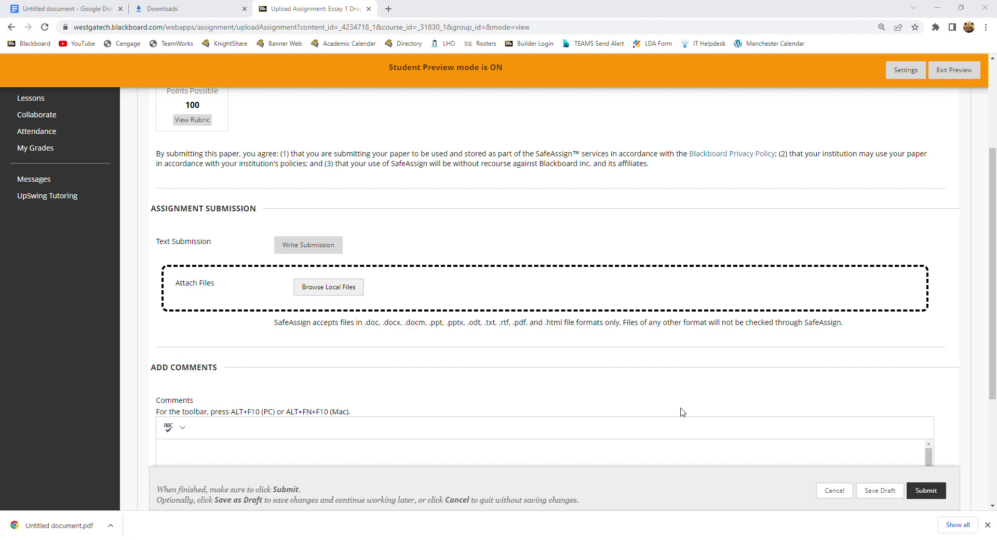
key(Return)
scroll(686, 367, down, 3)
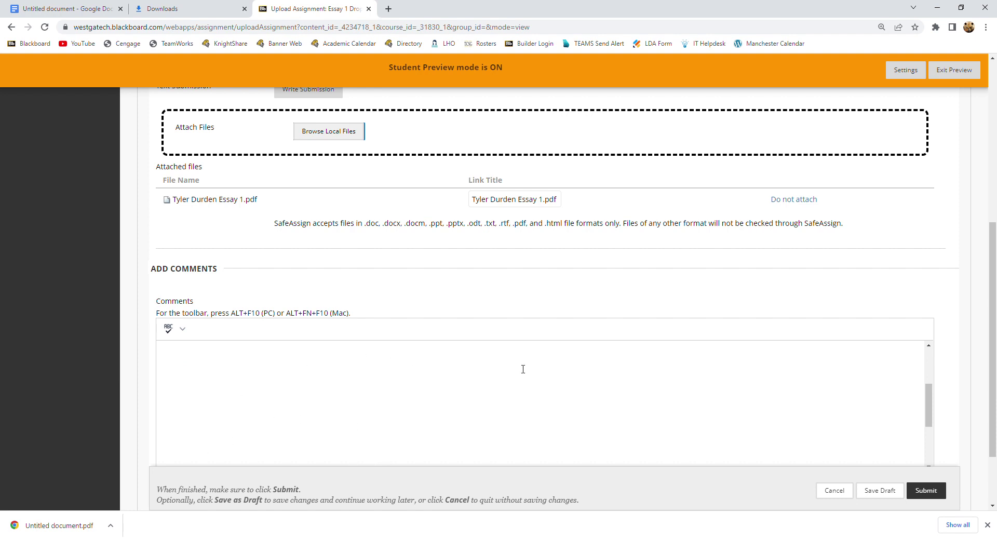
click(933, 492)
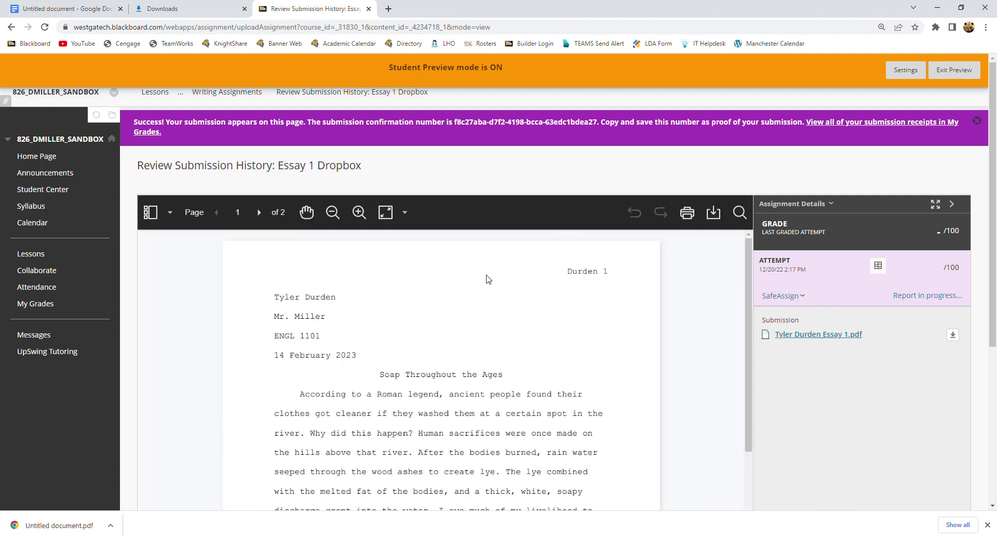
- Review both preview pages, expand the in-progress SafeAssign status, then return to the Docs essay
scroll(473, 317, down, 10)
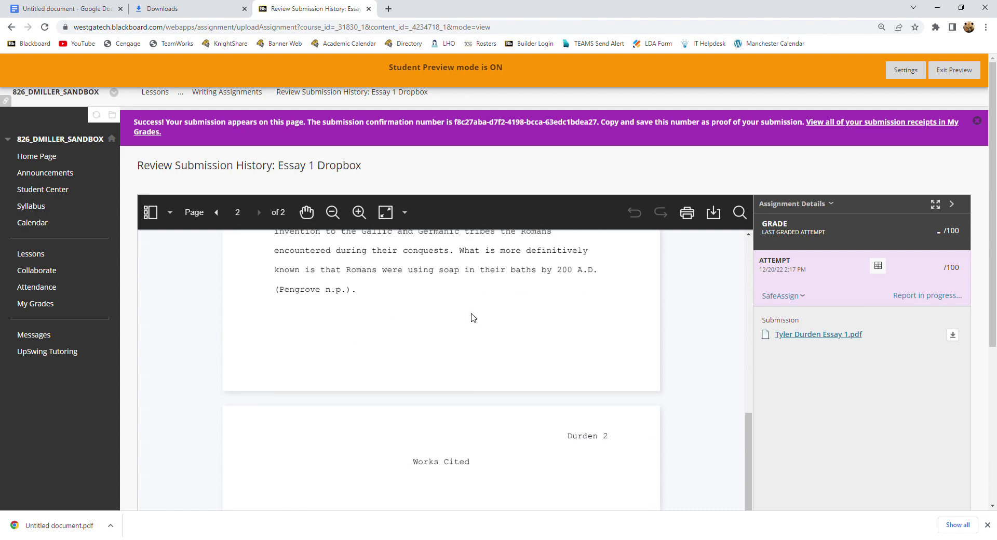
scroll(592, 349, up, 5)
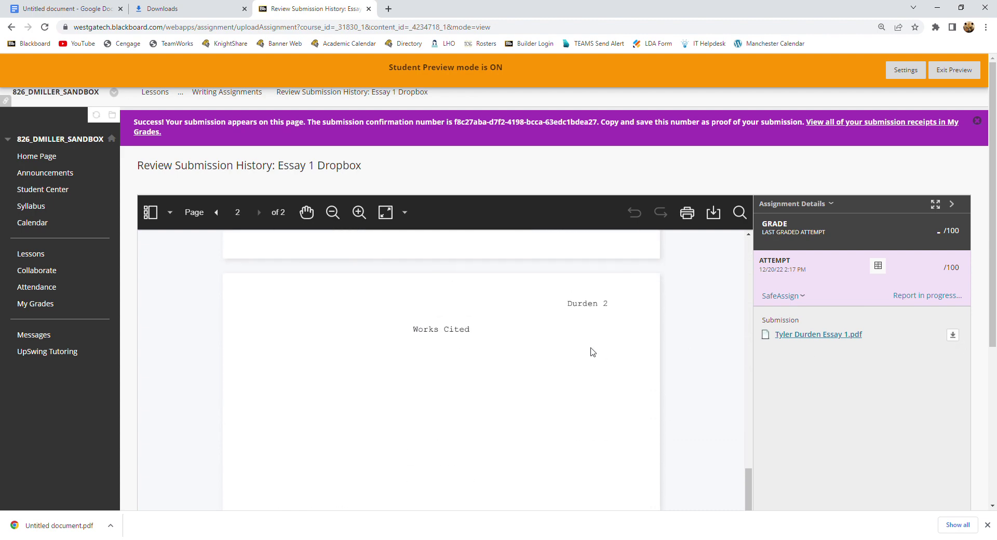
scroll(591, 351, up, 4)
scroll(867, 327, down, 2)
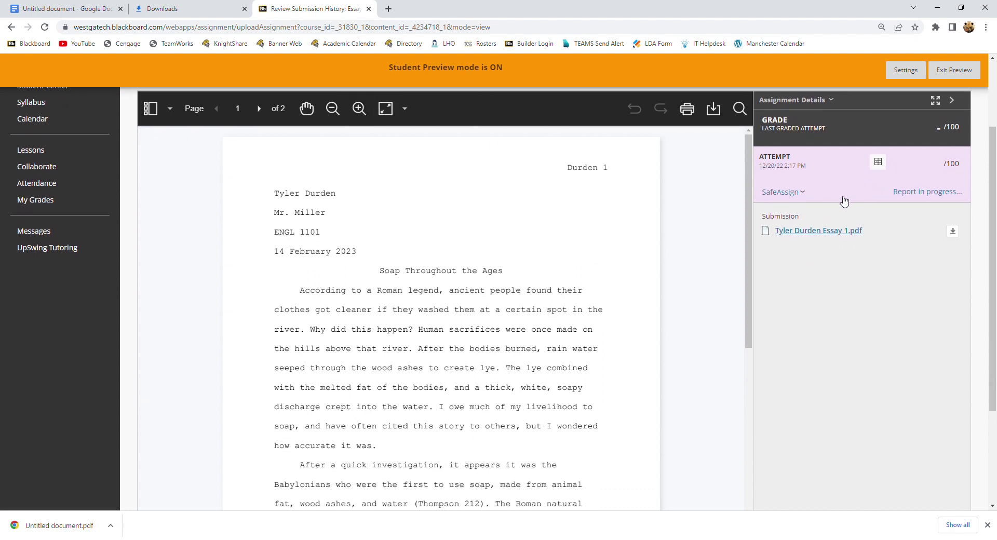
click(804, 200)
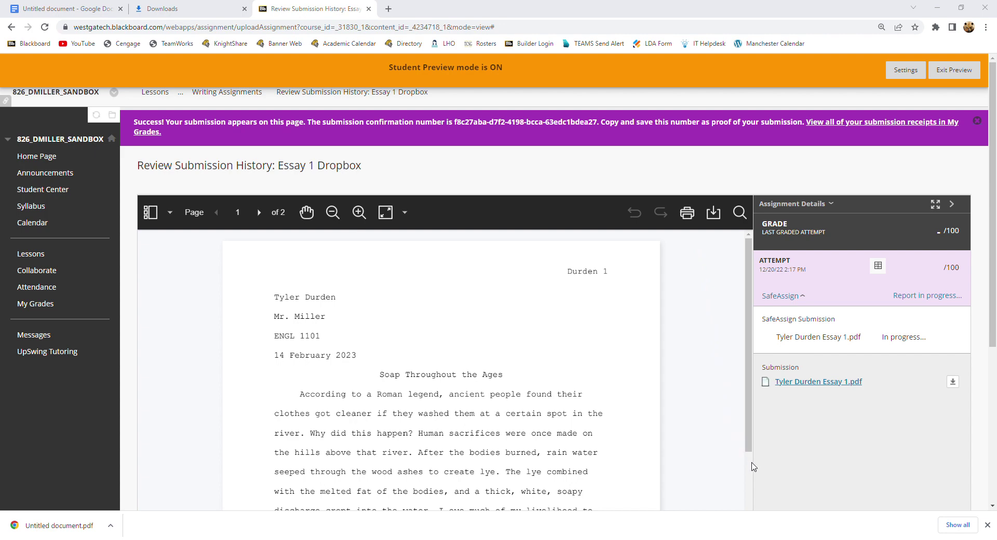
click(695, 13)
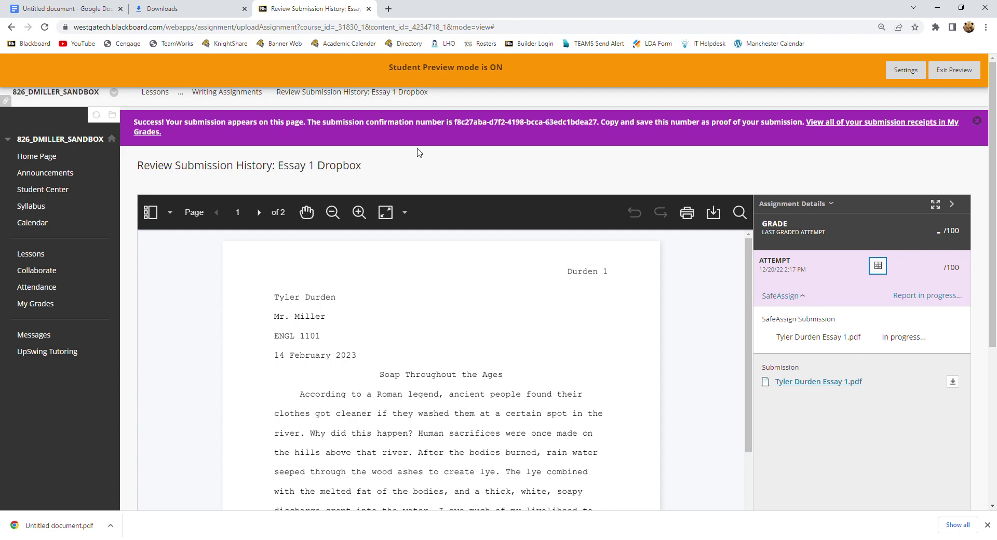
click(66, 6)
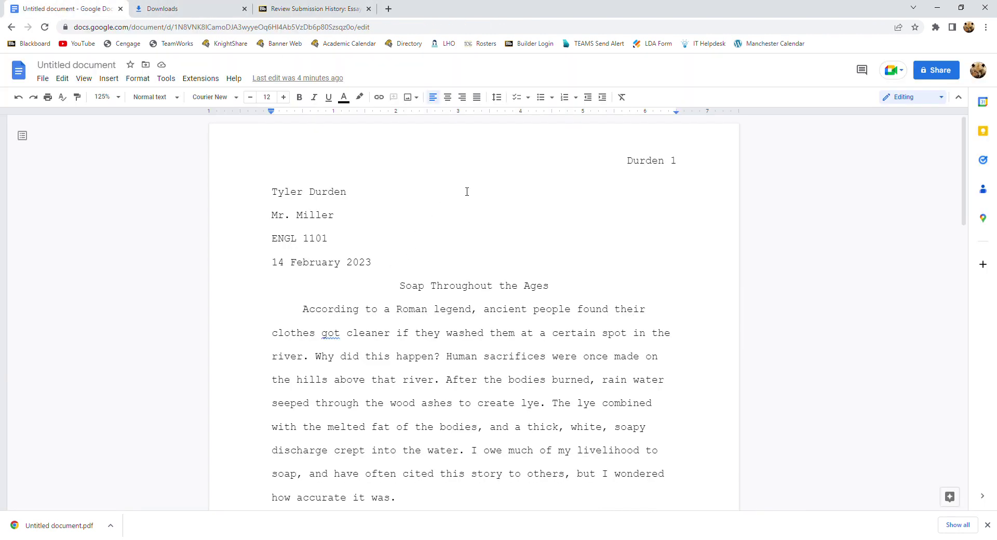